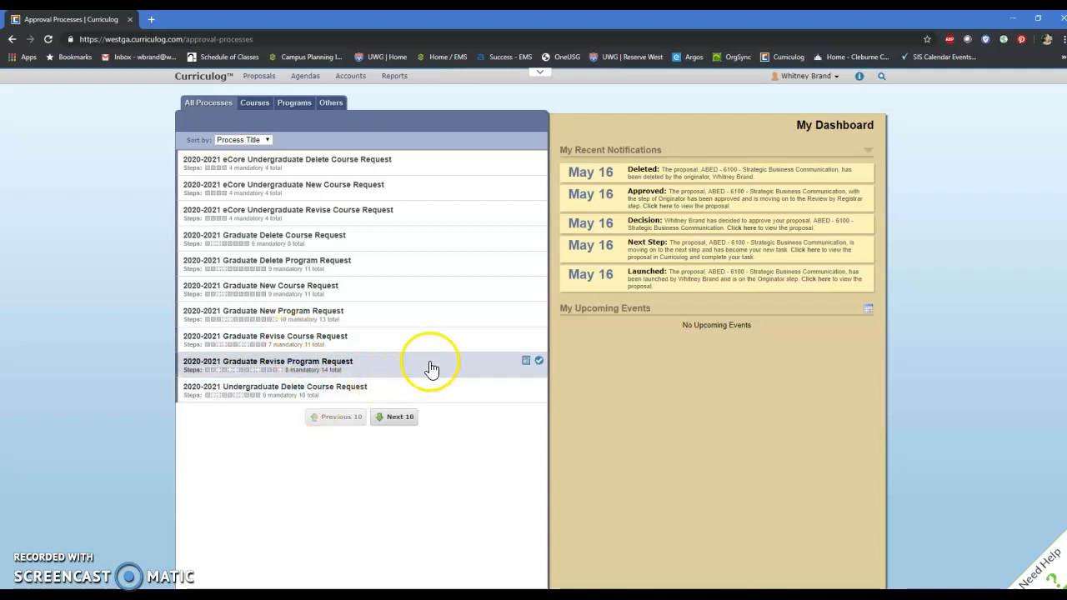
Step: Start a new 2020-2021 Graduate Revise Program Request proposal and turn on its help text
left_click(539, 361)
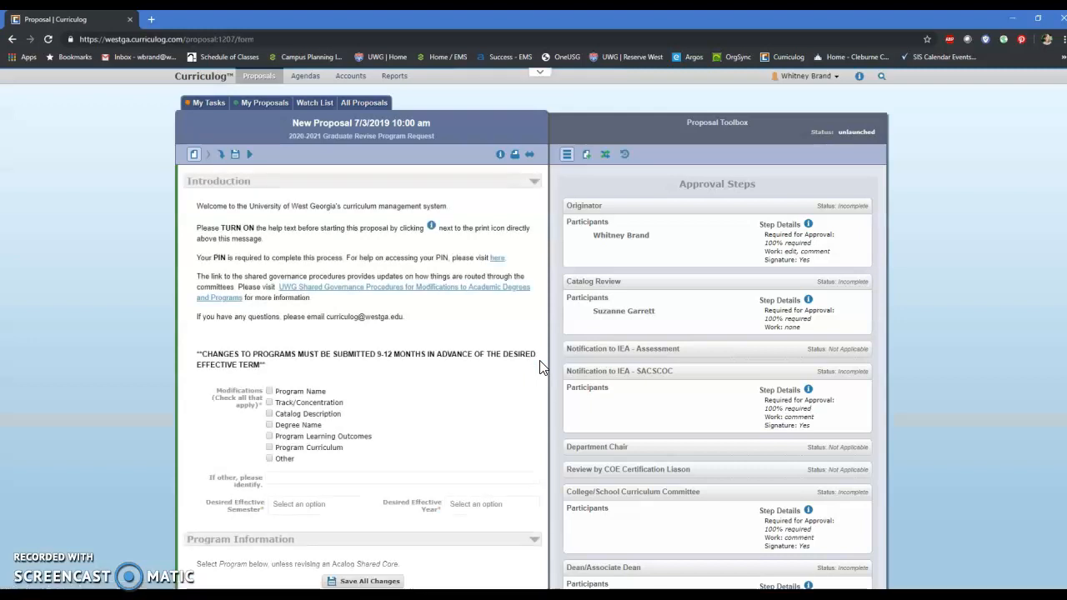
left_click(500, 156)
Step: Mark Program Curriculum as the modification and set the desired effective semester to Fall and year to 2022
scroll(417, 250, "down", 3)
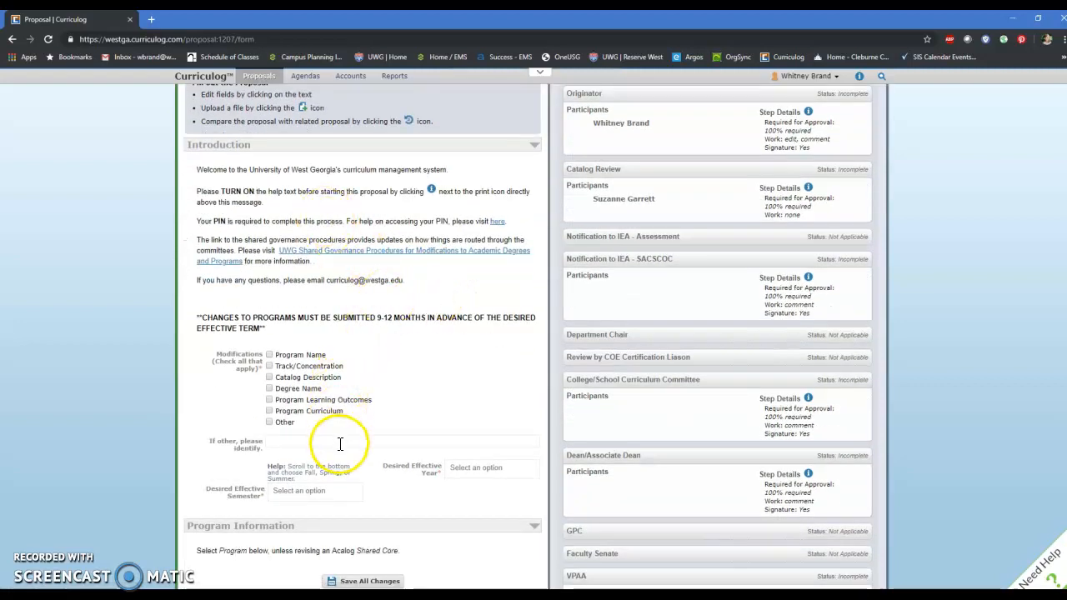
scroll(338, 457, "down", 1)
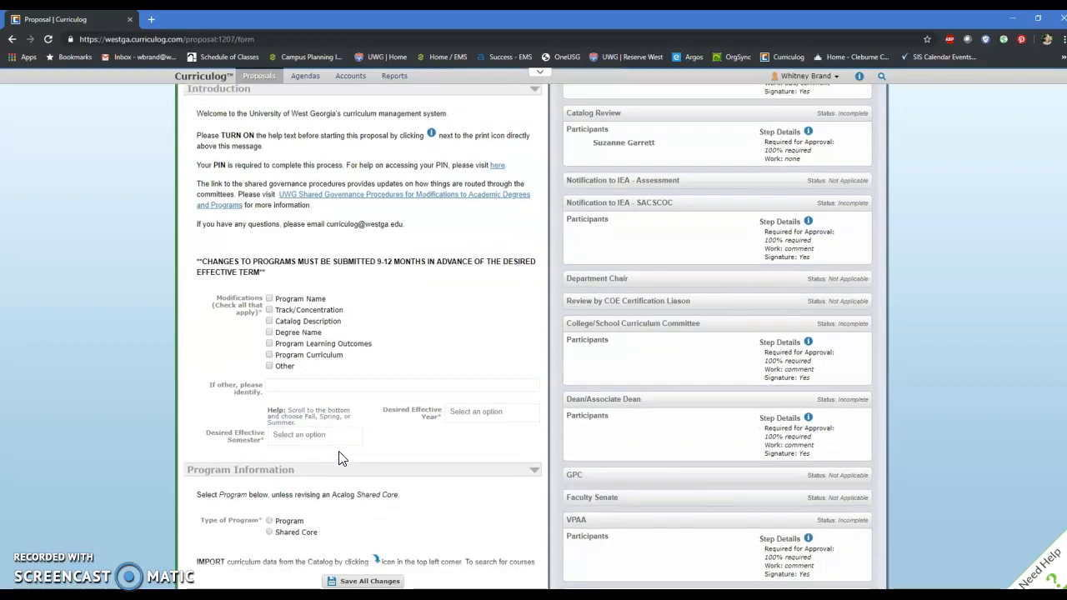
left_click(270, 356)
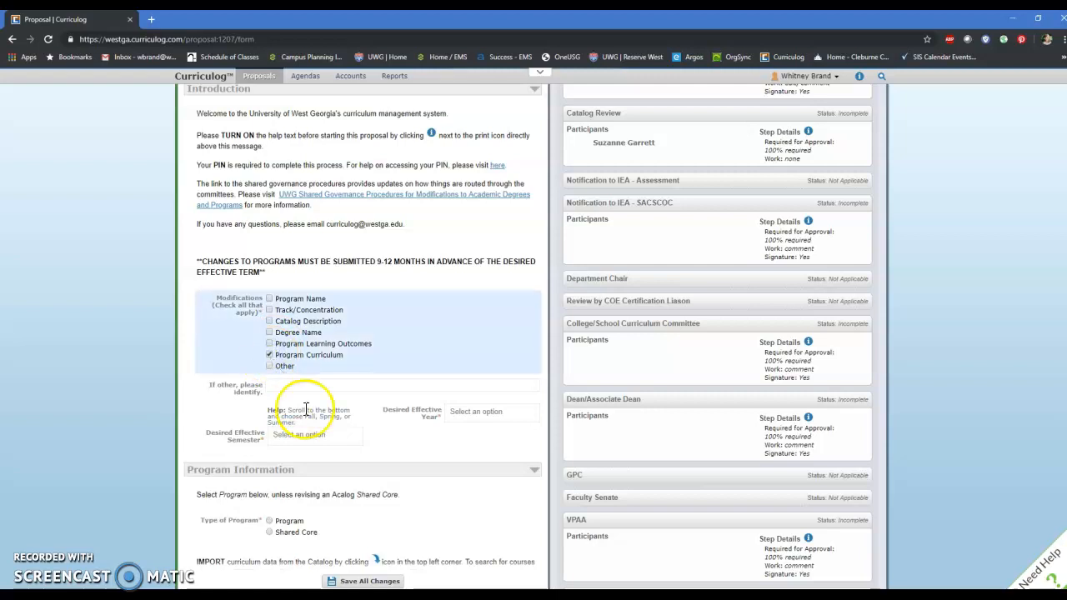
left_click(311, 443)
left_click(304, 450)
left_click(496, 413)
left_click(465, 481)
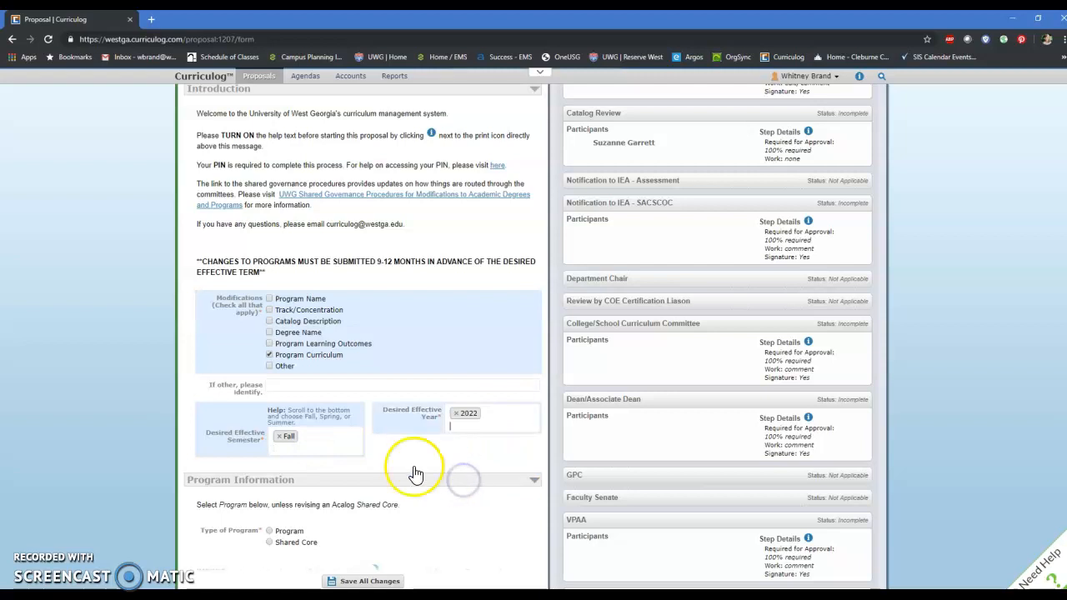
Step: Set the type of program to Program and search the Working Graduate Catalog 2020-2021 for all programs available to import
scroll(325, 421, "down", 2)
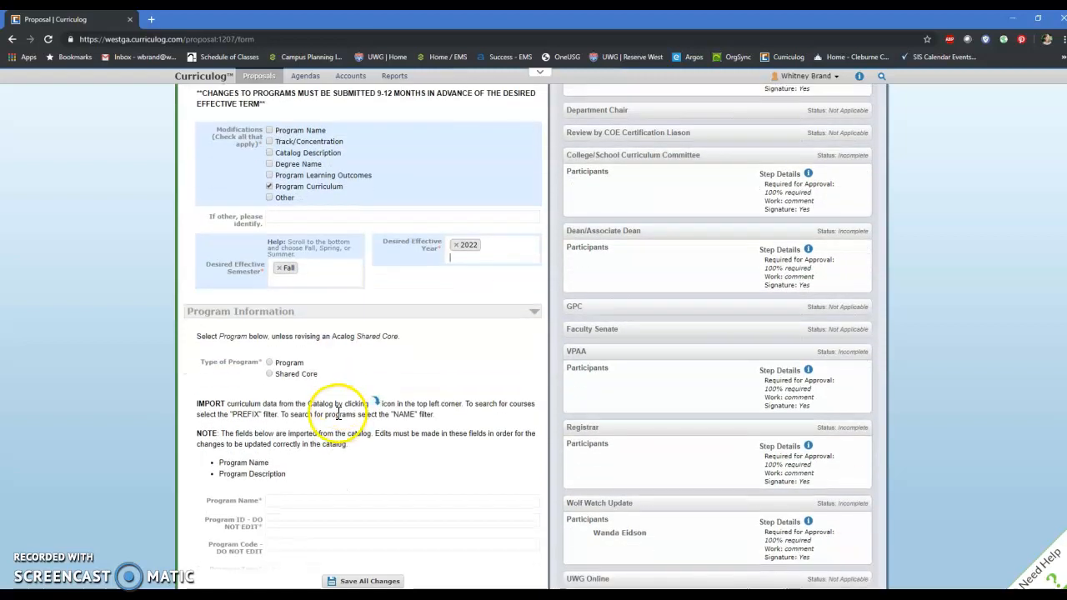
left_click(269, 363)
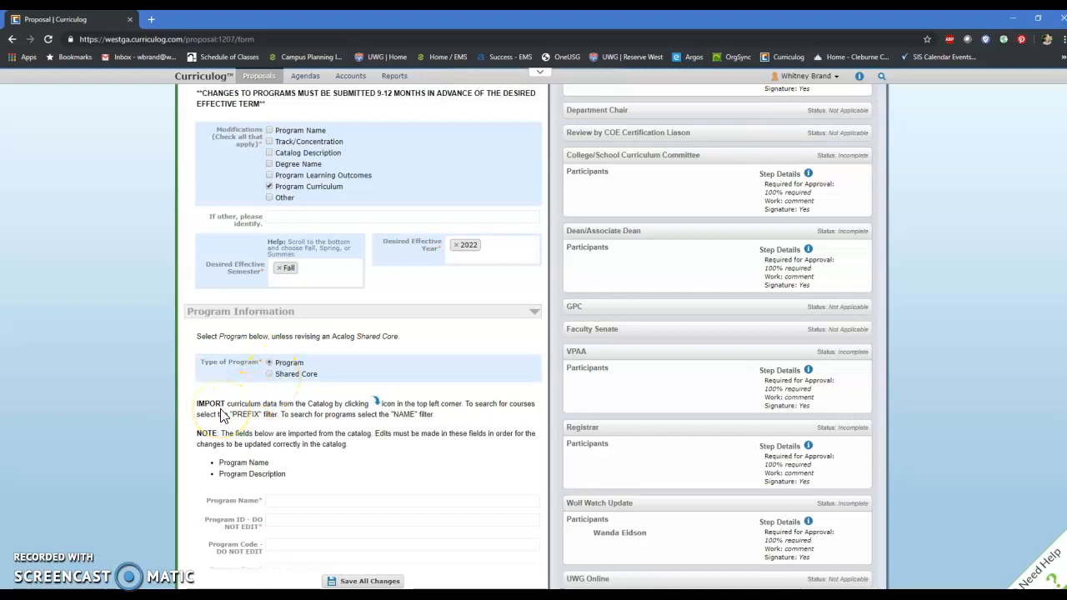
scroll(223, 417, "up", 4)
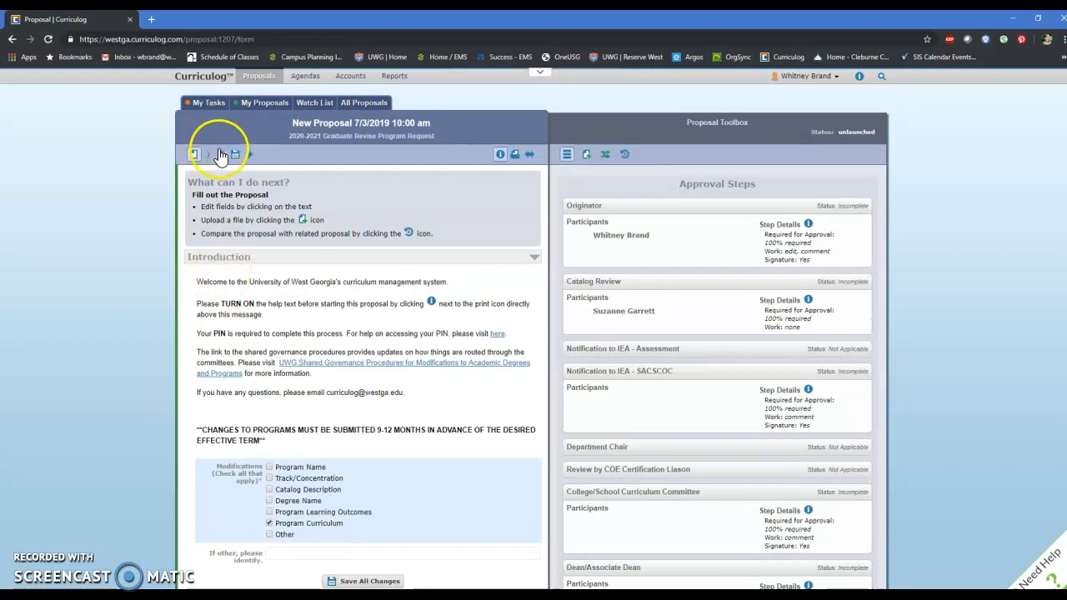
left_click(220, 157)
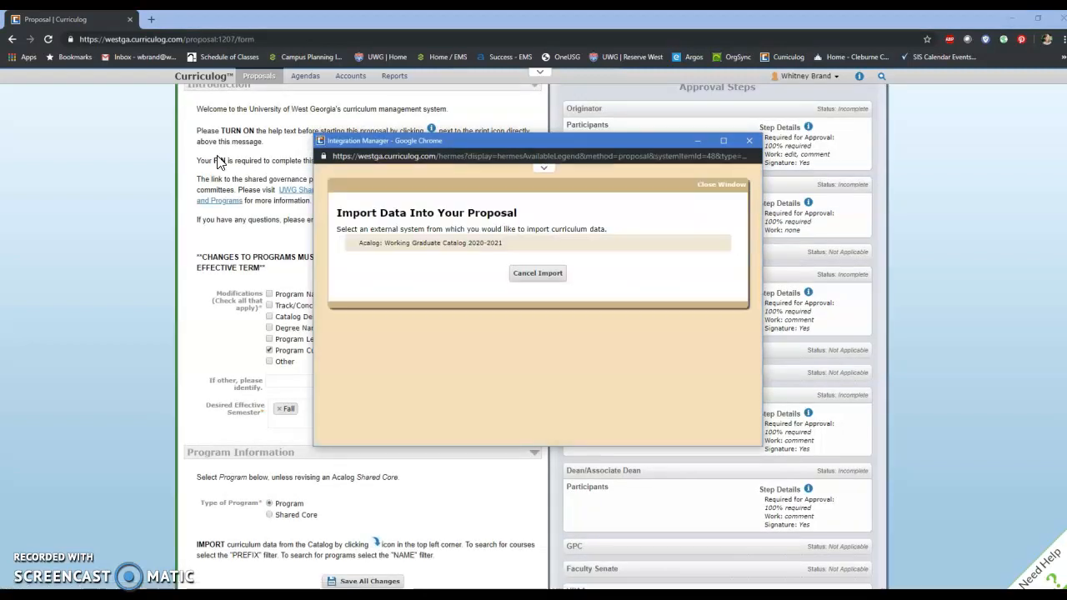
left_click(411, 247)
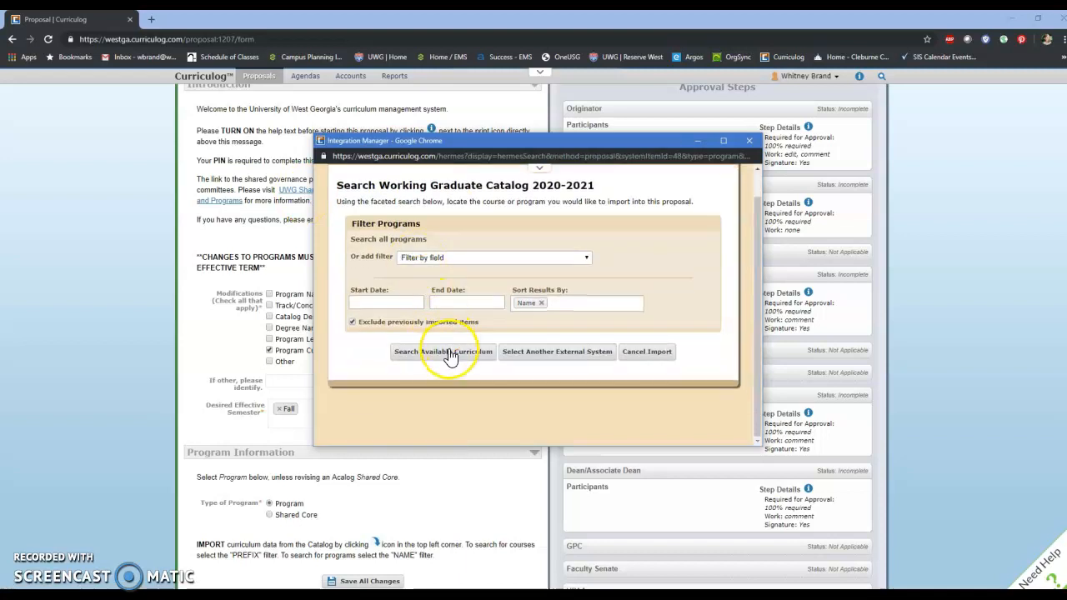
left_click(449, 352)
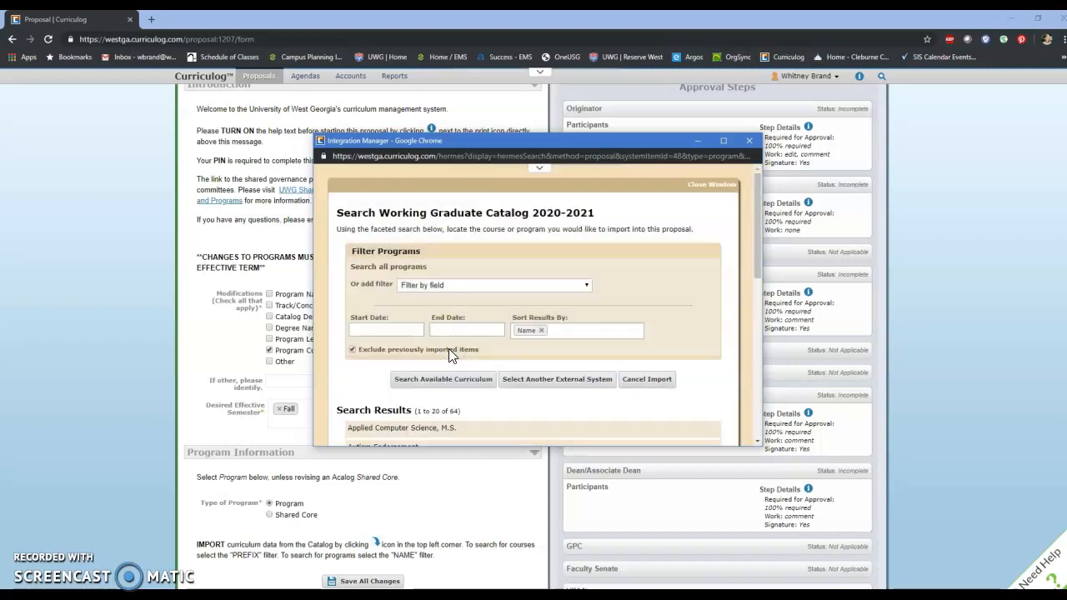
Step: Import the Criminology, M.A. program into the proposal with the preselected import fields
scroll(448, 353, "down", 2)
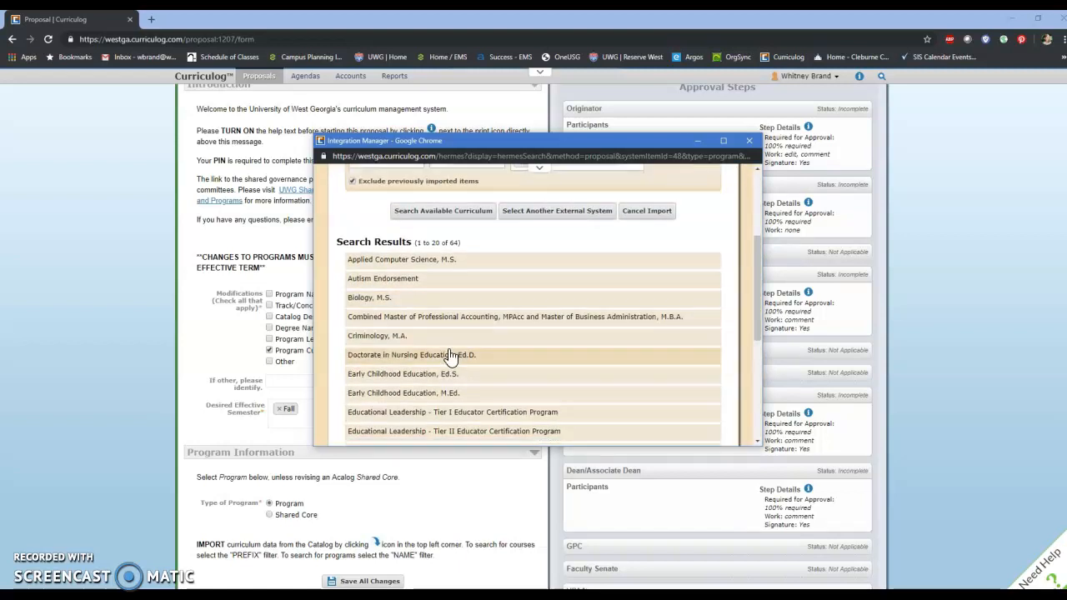
left_click(391, 336)
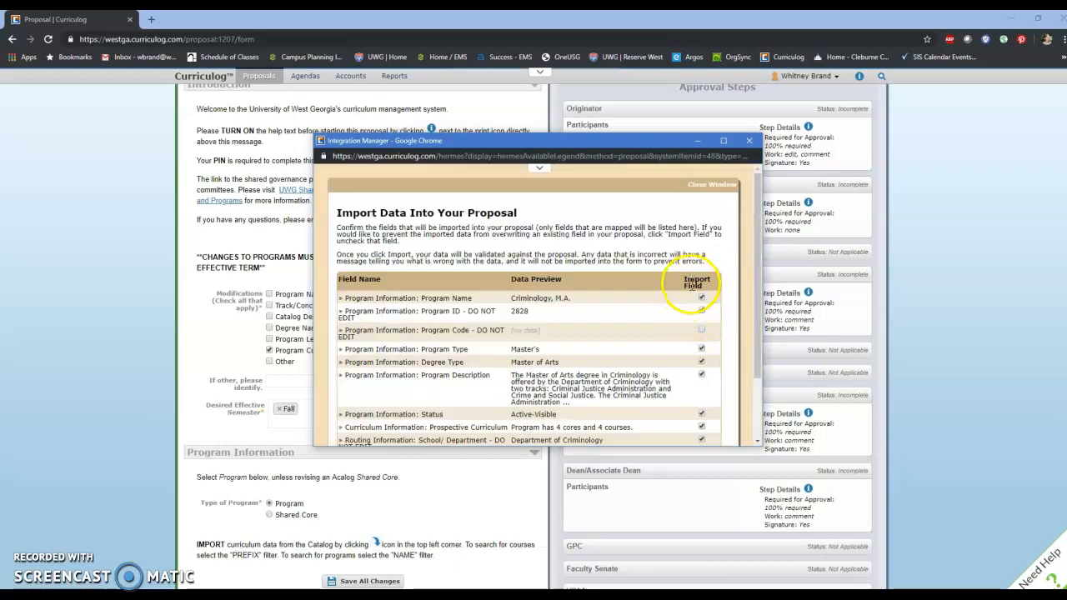
scroll(692, 295, "down", 1)
scroll(692, 296, "down", 1)
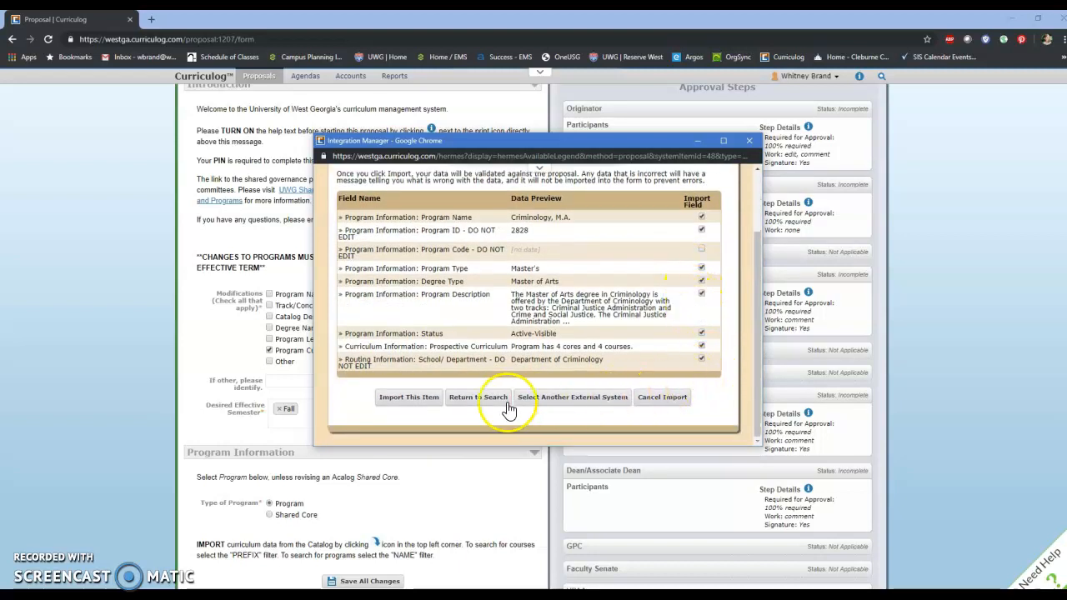
left_click(409, 398)
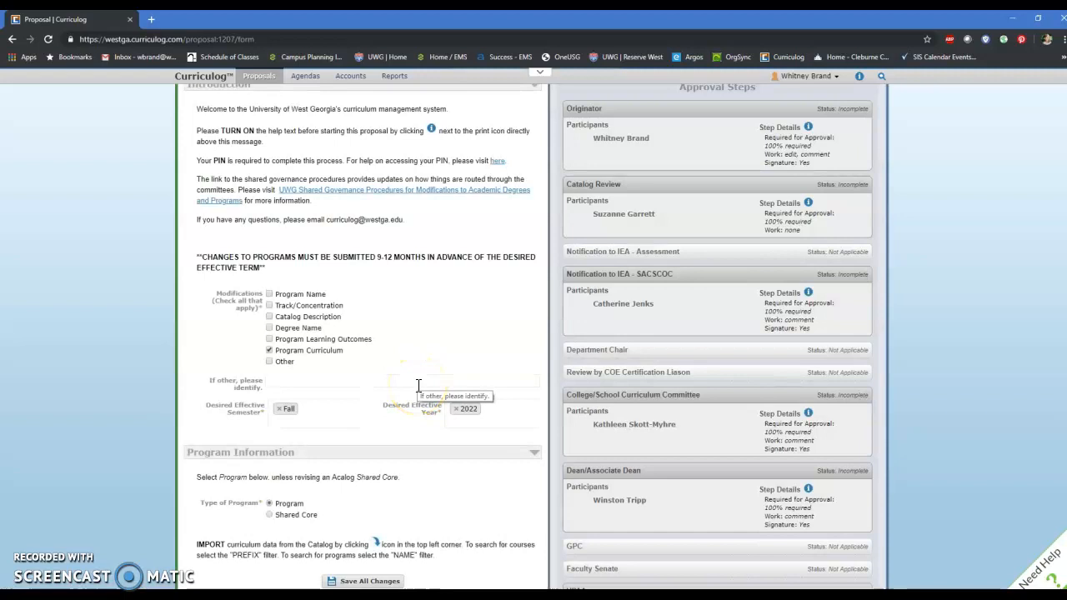
Step: Review the imported program information and set the Program Location to Online
scroll(418, 385, "down", 5)
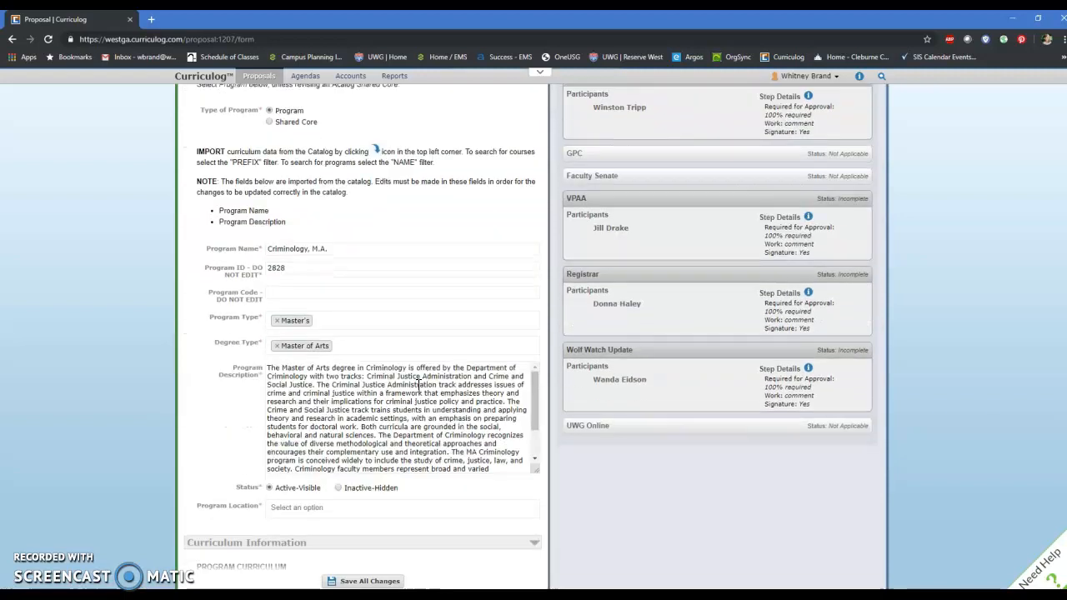
scroll(418, 385, "down", 2)
scroll(292, 381, "down", 2)
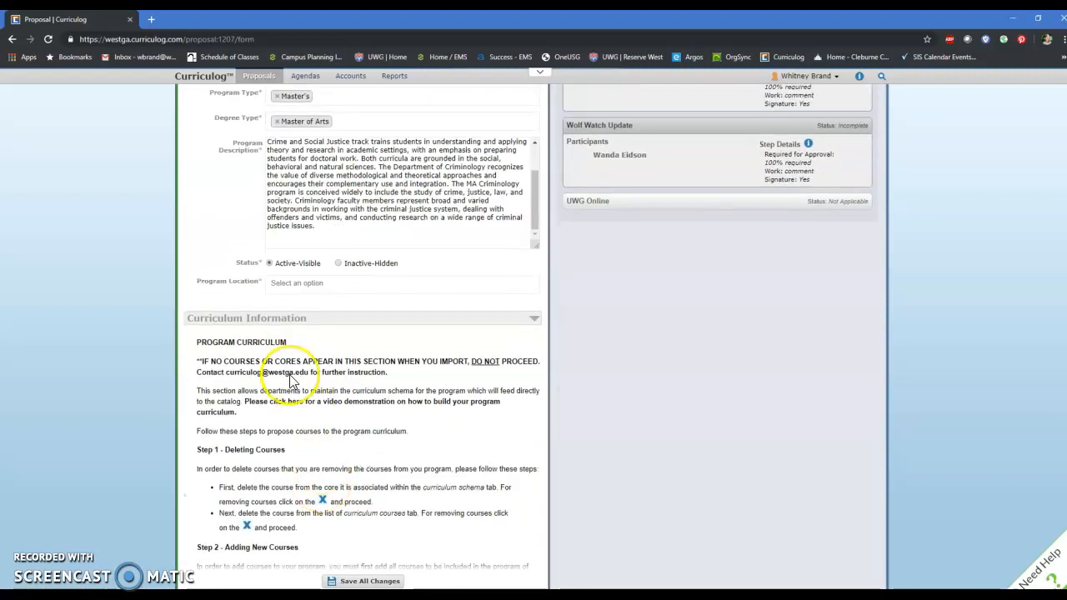
scroll(275, 350, "down", 2)
scroll(267, 274, "up", 2)
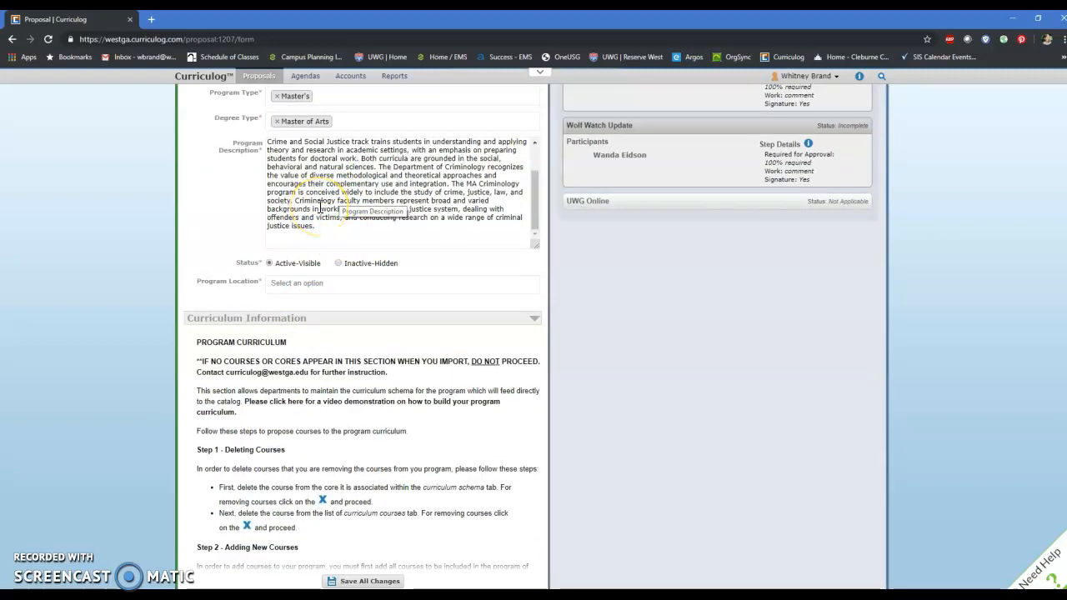
left_click(317, 284)
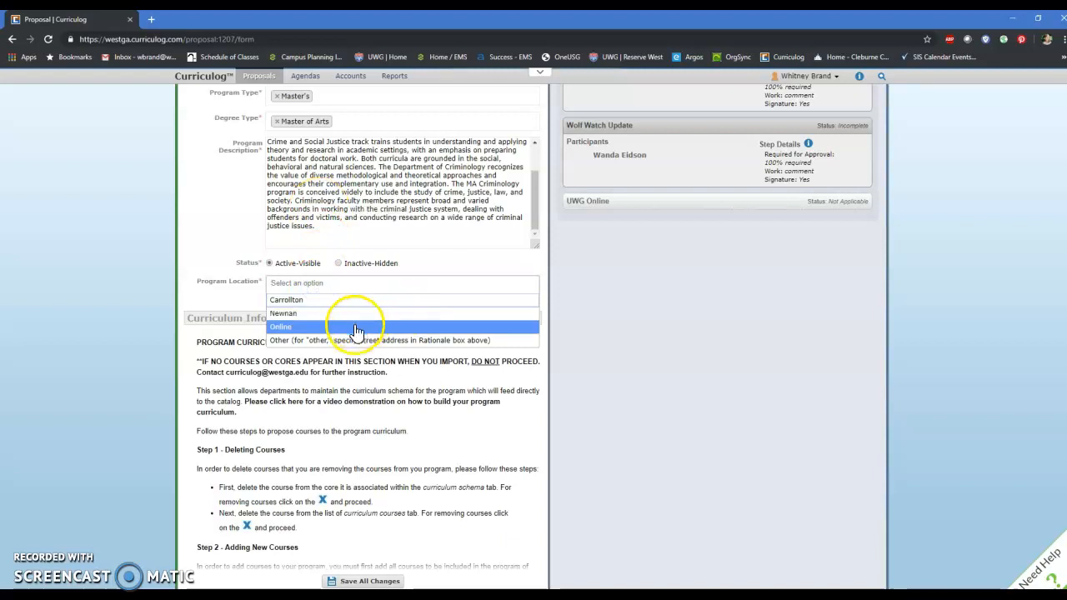
left_click(356, 328)
Step: Preview the curriculum schema of the prospective curriculum, review its cores and courses, and close the preview
scroll(338, 329, "down", 1)
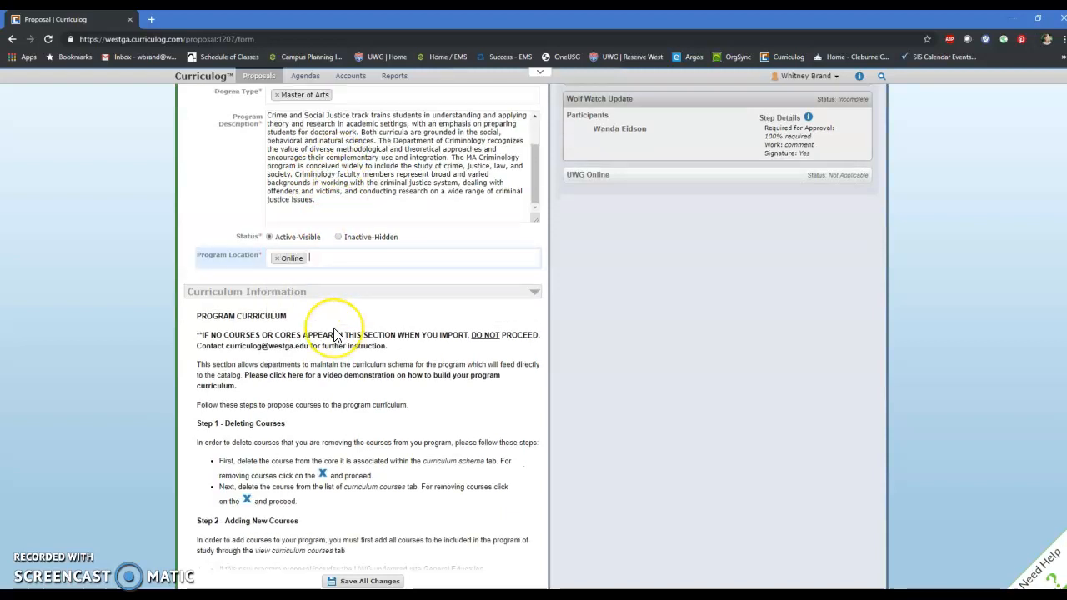
scroll(333, 333, "down", 1)
left_click(270, 282)
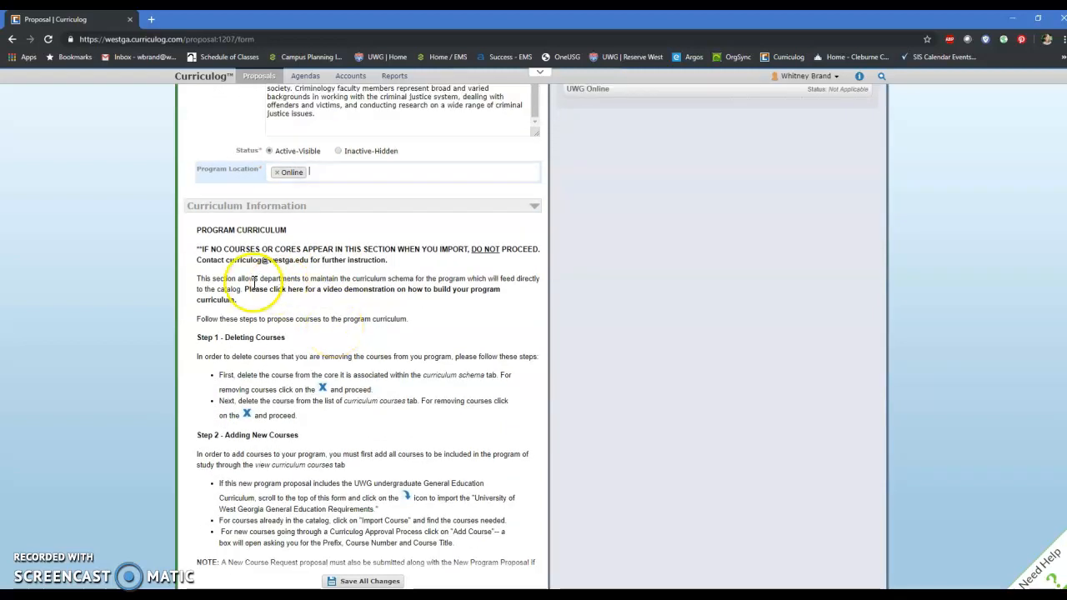
scroll(263, 281, "down", 4)
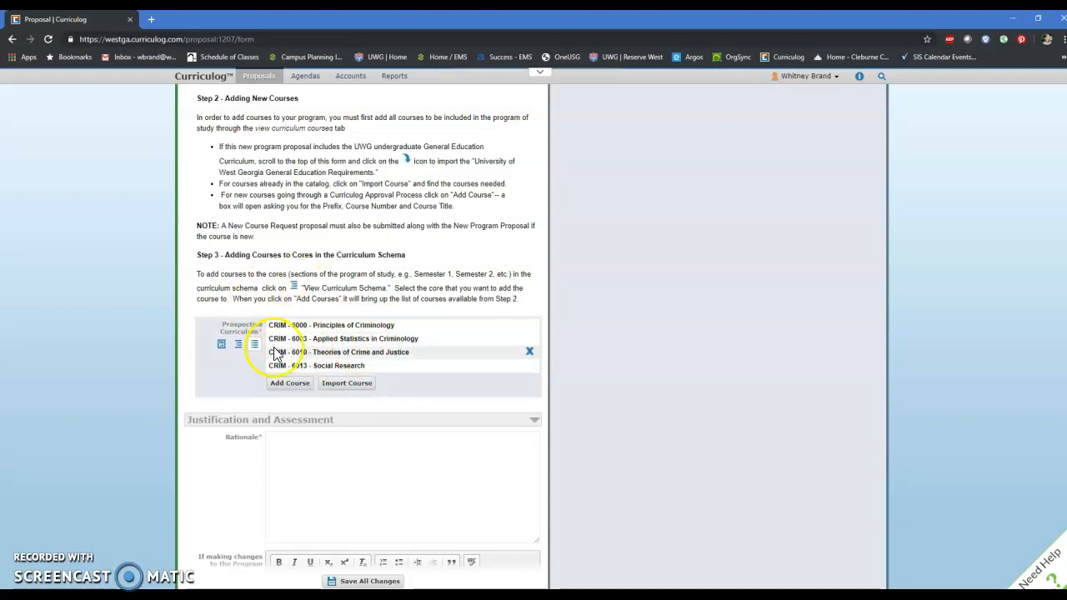
left_click(222, 344)
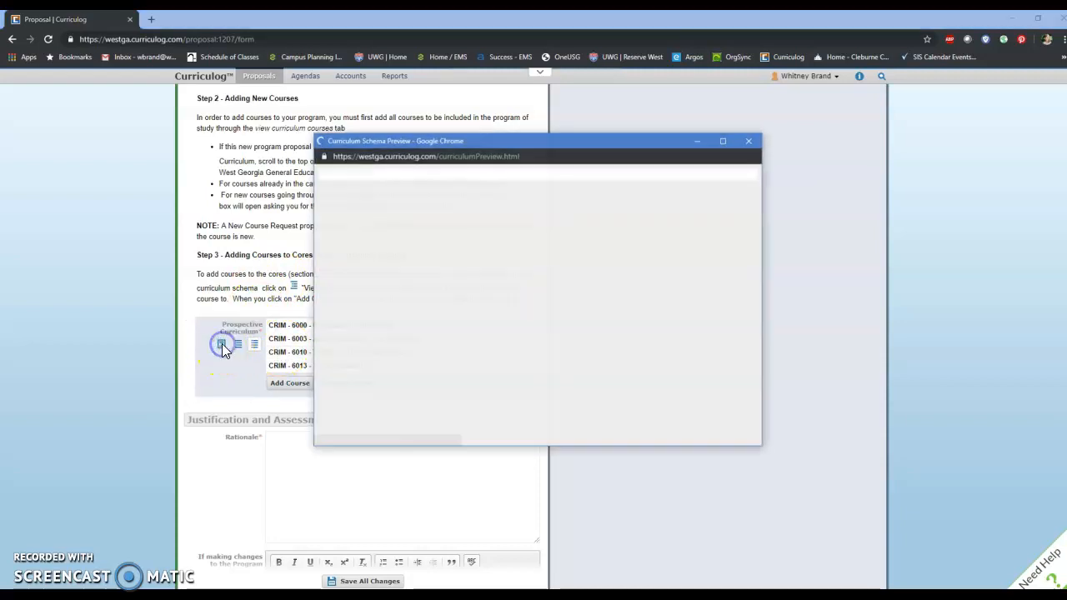
scroll(606, 278, "down", 3)
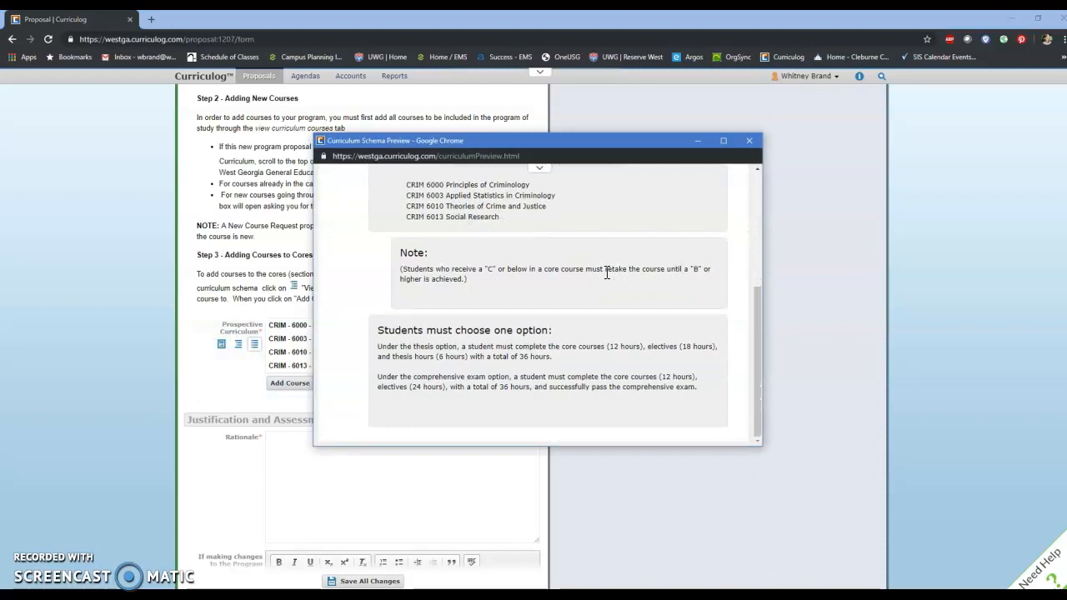
scroll(606, 273, "up", 5)
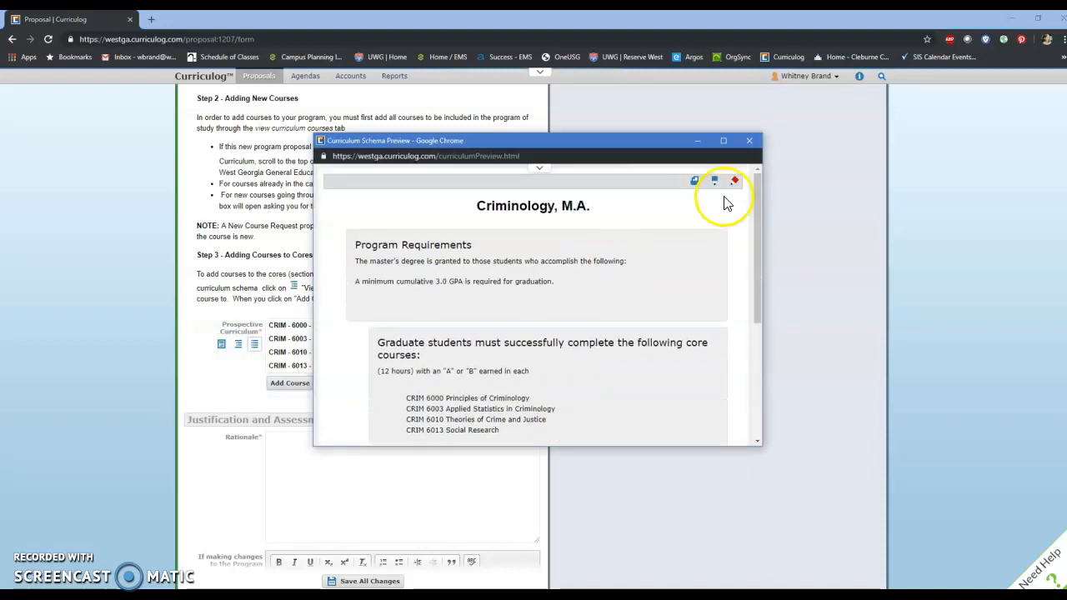
left_click(751, 143)
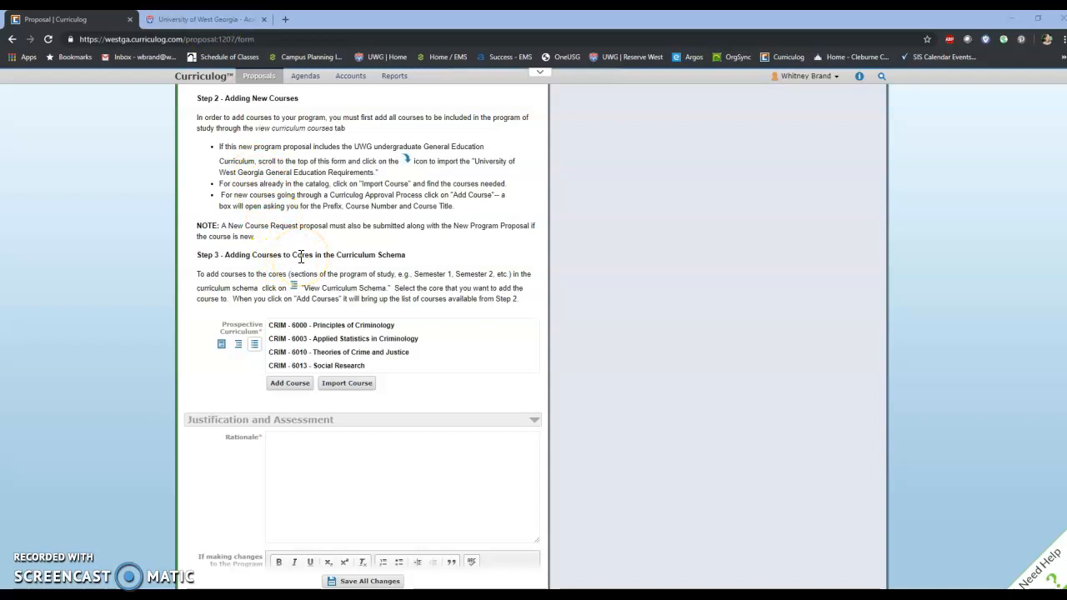
Step: Switch to the Graduate Catalog 2019-2020 website and open Criminology, M.A. from its Programs of Study
left_click(208, 18)
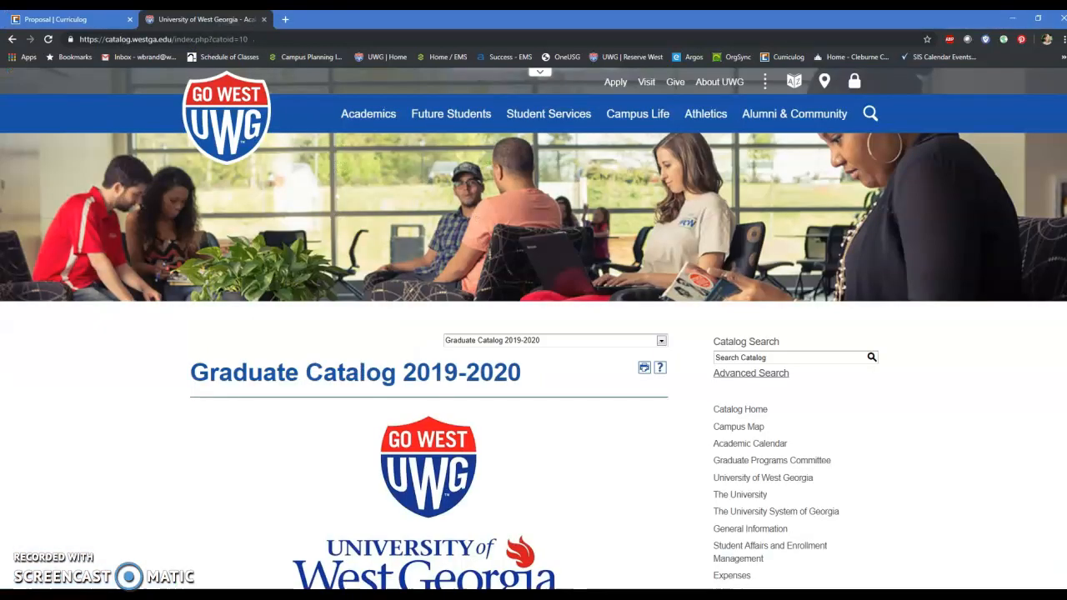
scroll(619, 333, "down", 3)
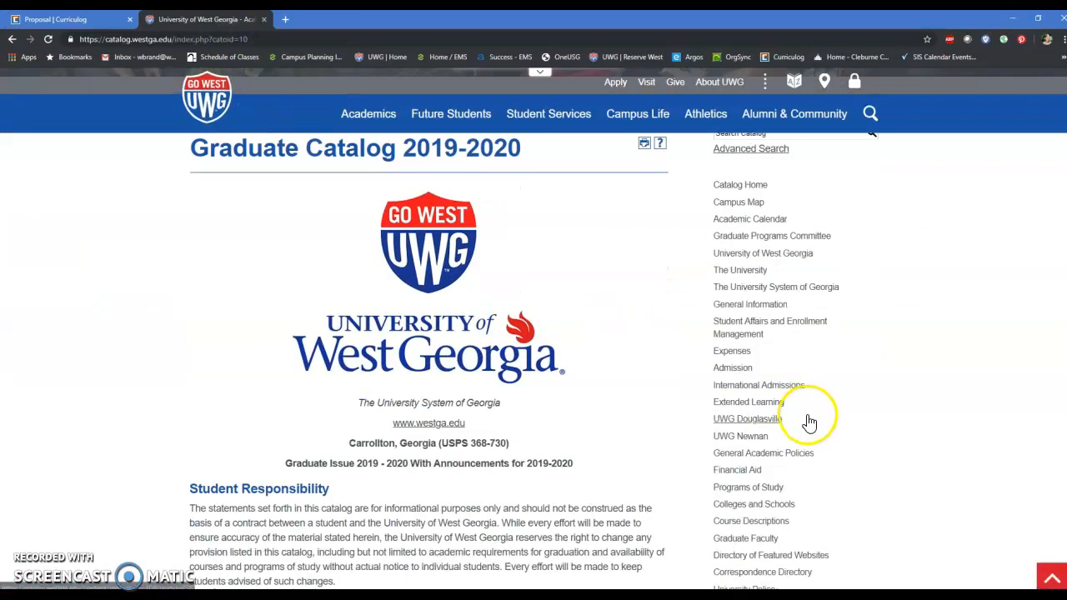
left_click(764, 432)
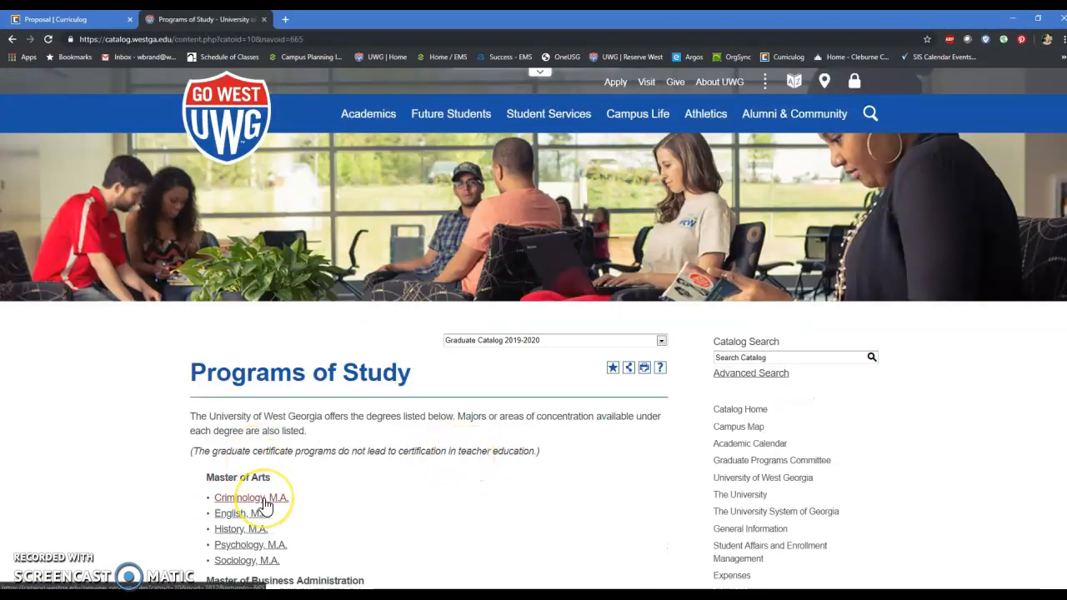
left_click(263, 500)
Step: Examine the program requirement cores and courses on the catalog page and return to the proposal's prospective curriculum and its instructions
scroll(317, 417, "down", 2)
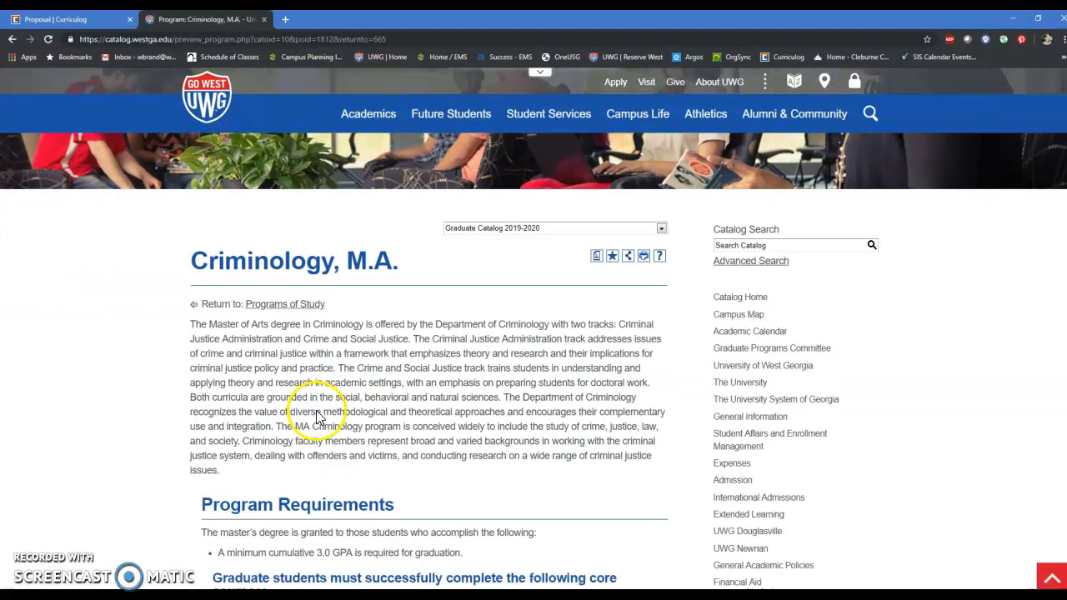
scroll(316, 413, "down", 2)
left_click_drag(403, 403, 202, 395)
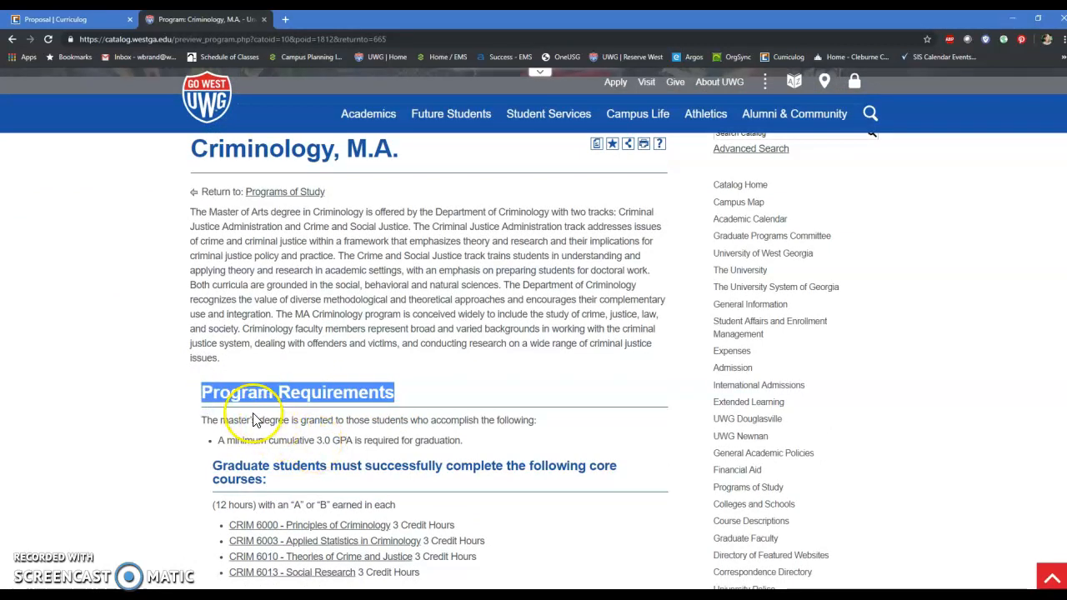
scroll(273, 408, "down", 1)
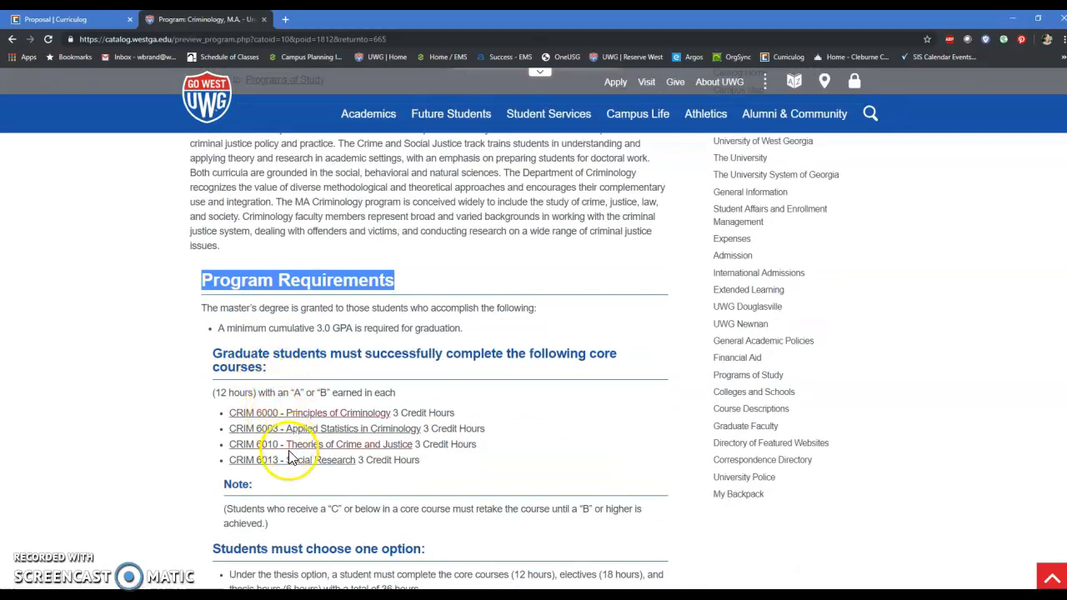
left_click(241, 484)
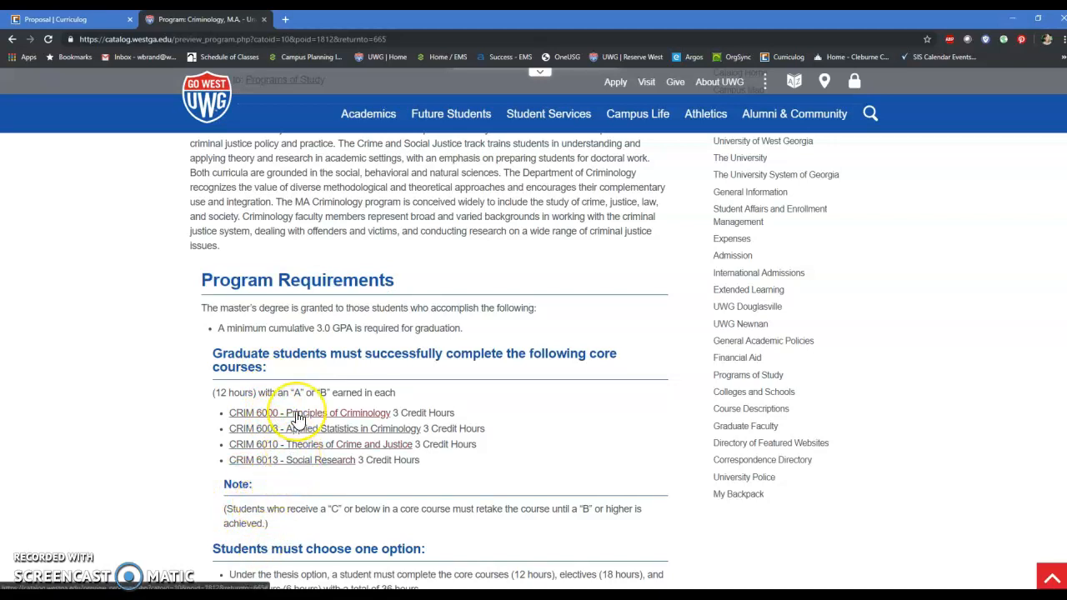
left_click(33, 20)
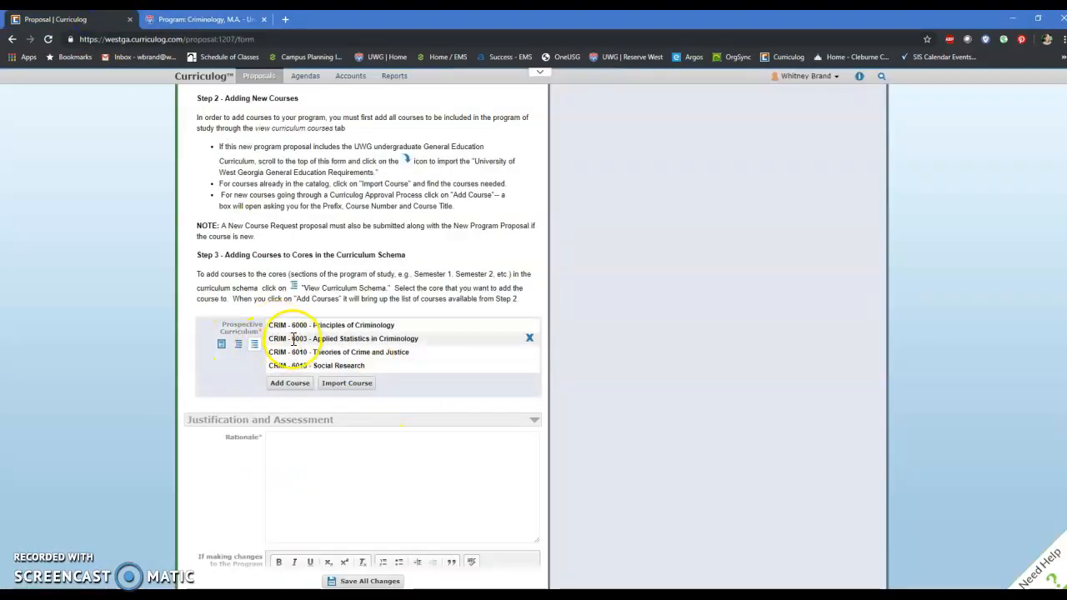
scroll(304, 329, "up", 2)
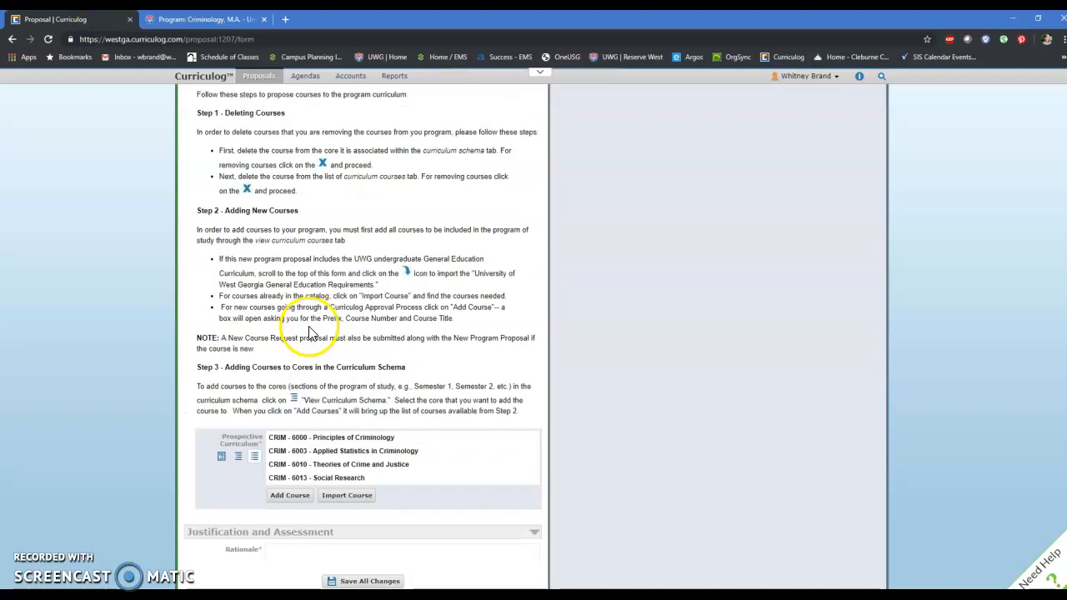
Step: Open the prospective curriculum's schema and review the title, description and courses of the core "Graduate students must successfully complete the following core courses"
scroll(308, 330, "up", 1)
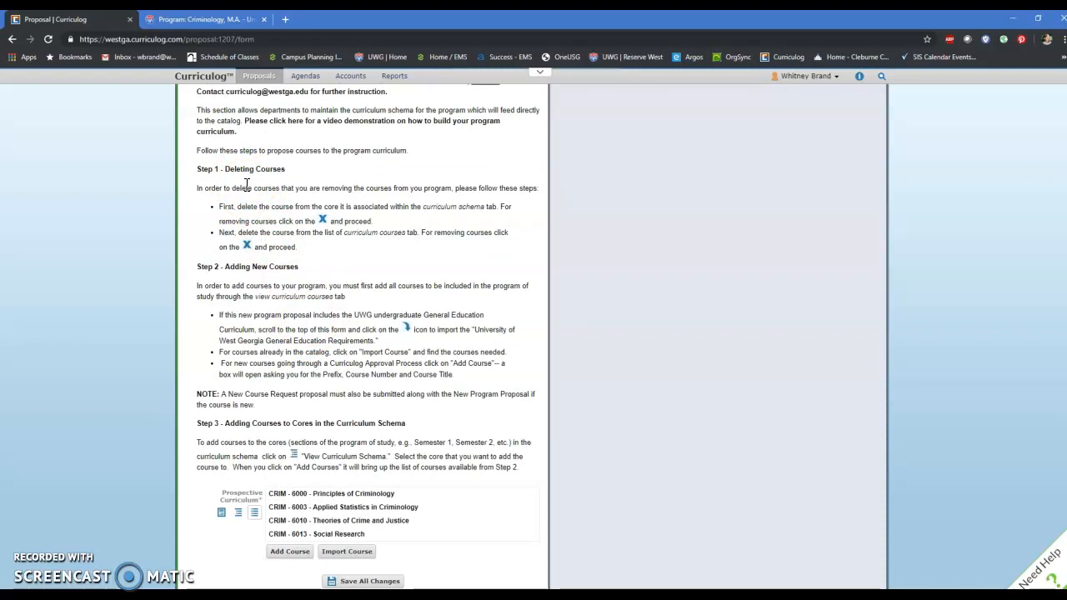
left_click(240, 515)
scroll(283, 441, "down", 2)
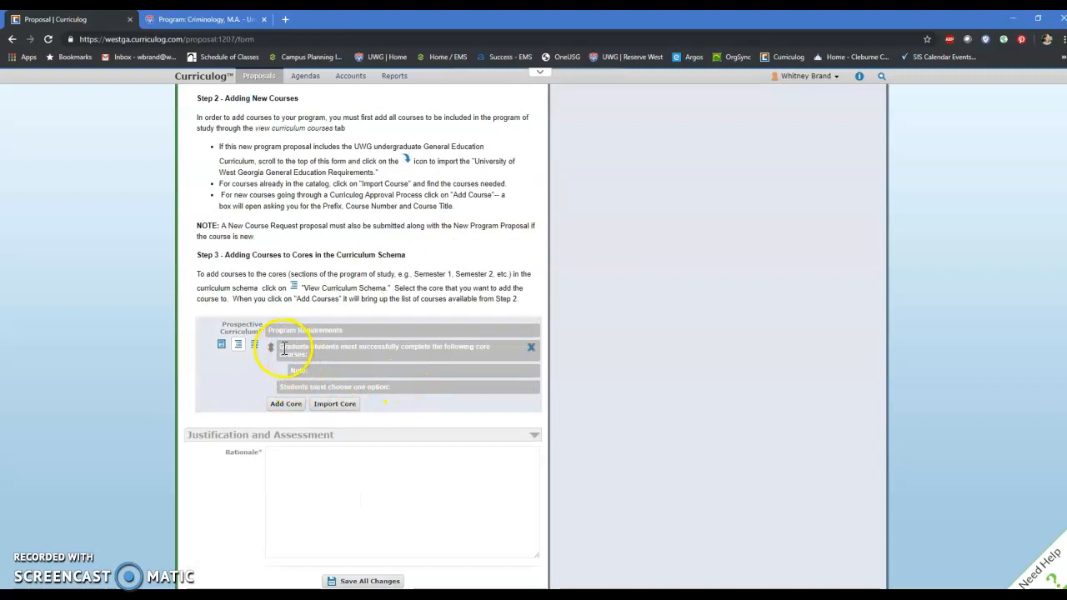
left_click(316, 348)
scroll(369, 429, "down", 1)
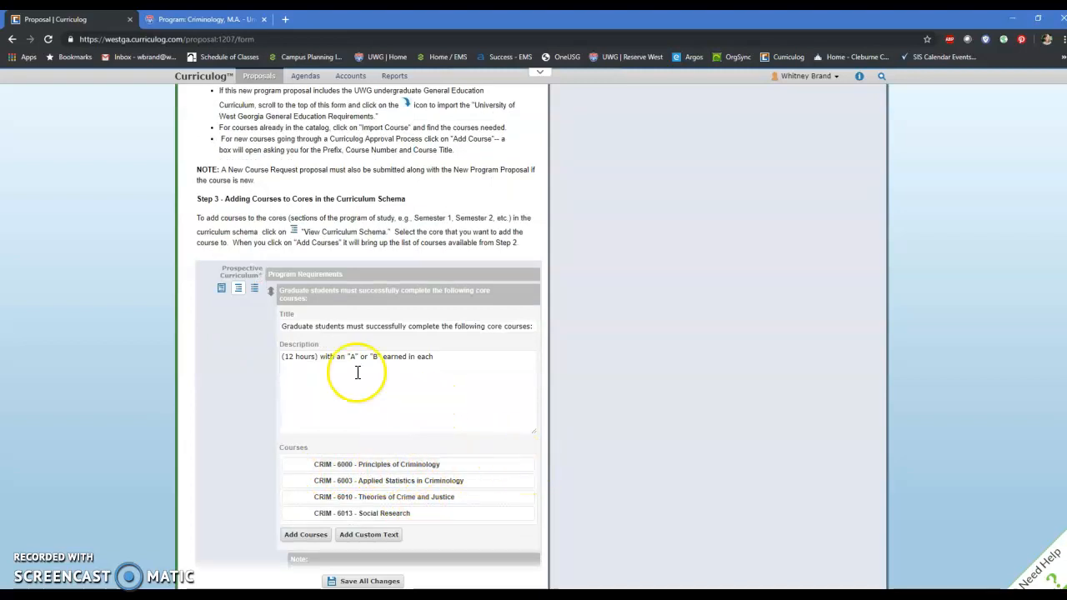
Step: From the curriculum courses list, start a course import from Working Graduate Catalog 2020-2021 and search for courses with the prefix crim
left_click(257, 291)
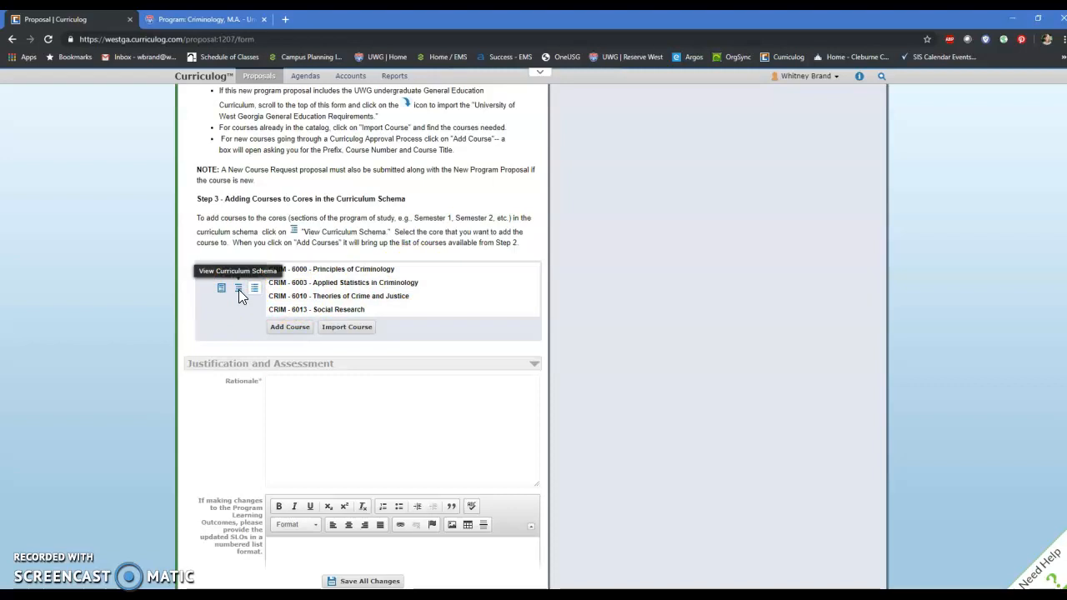
left_click(346, 327)
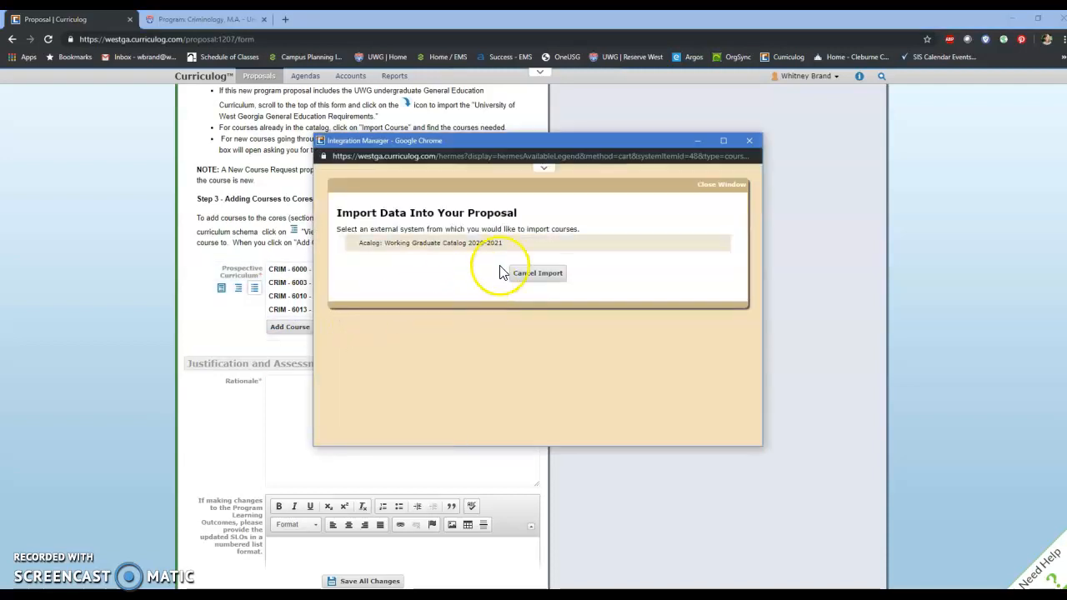
left_click(492, 242)
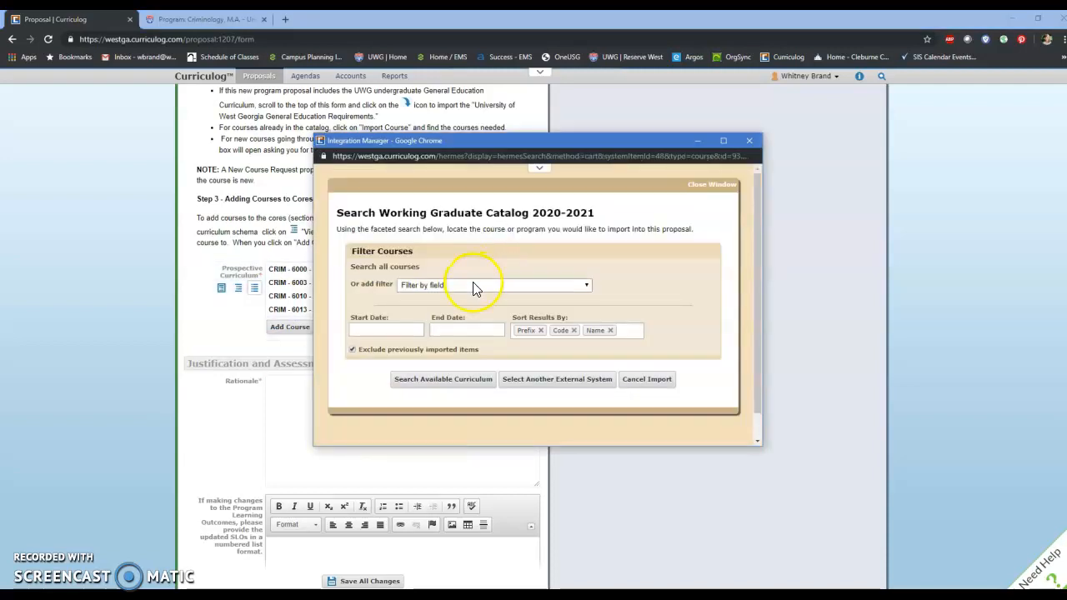
left_click(472, 284)
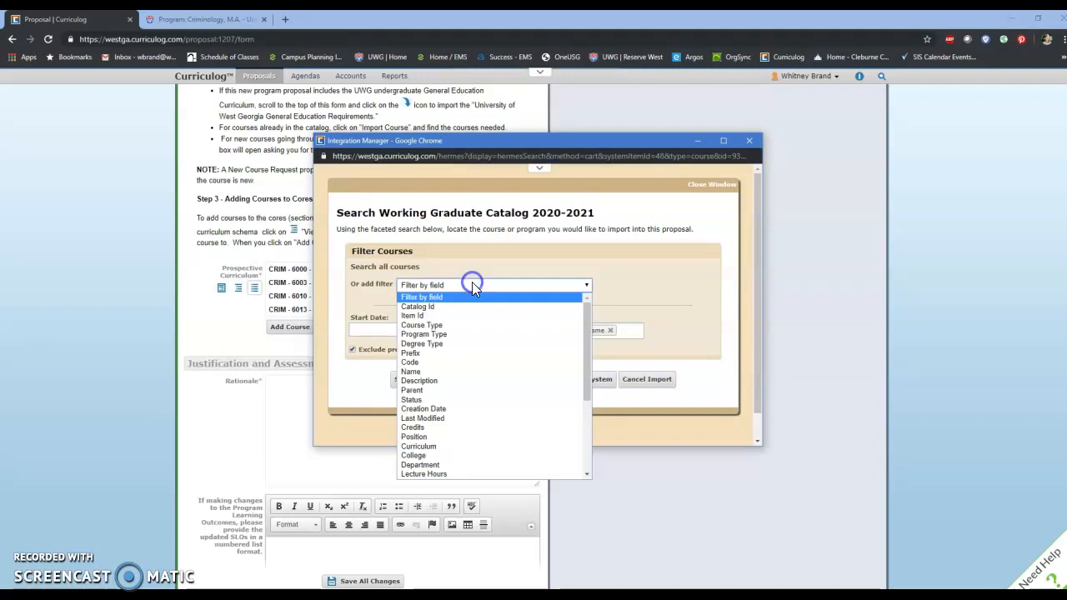
left_click(434, 356)
left_click(430, 265)
type("crim")
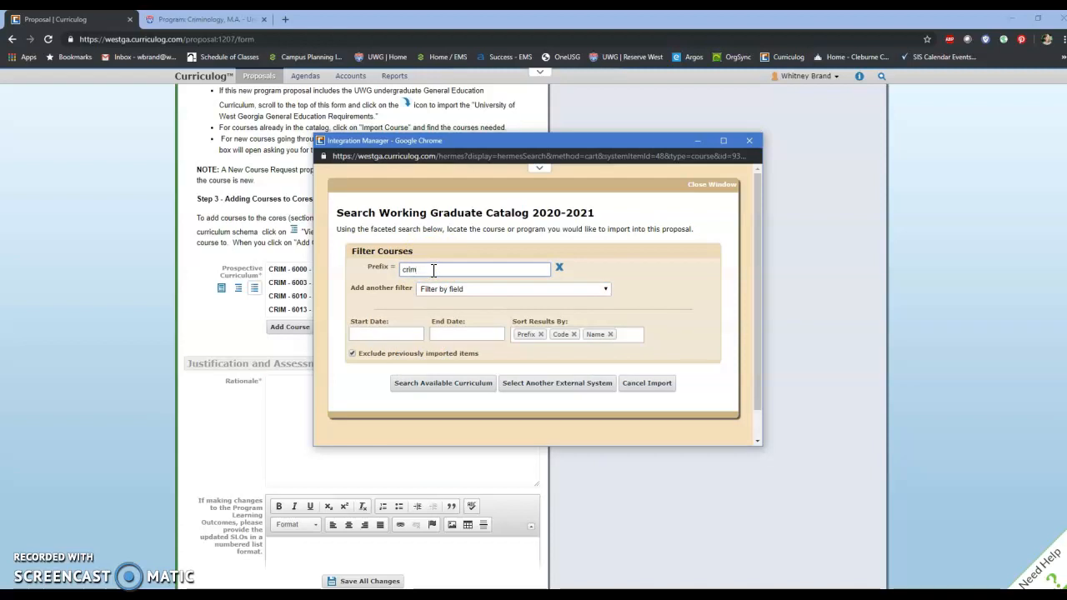
left_click(450, 383)
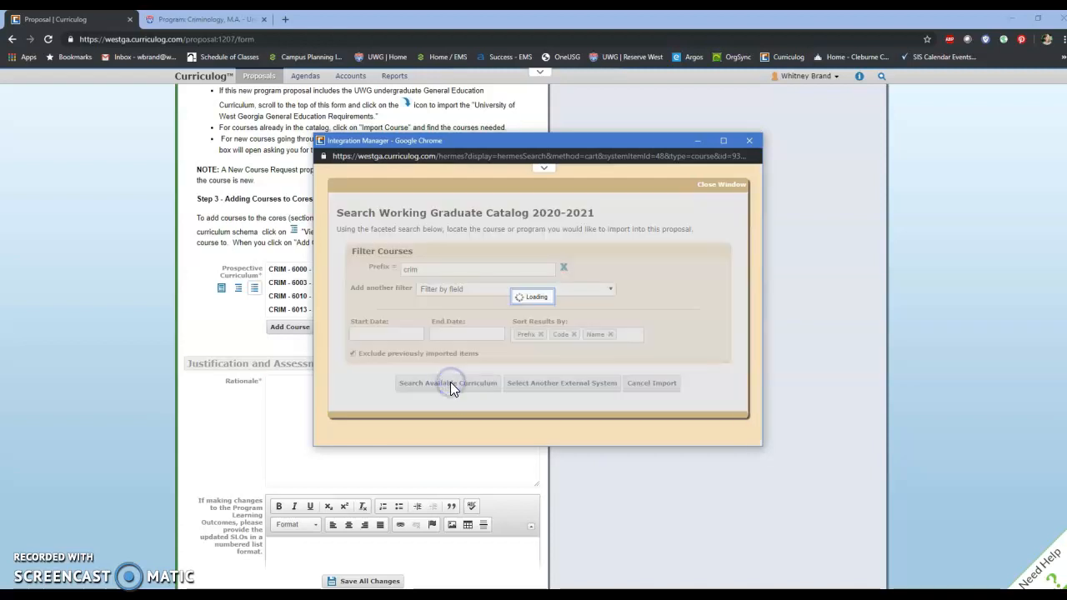
Step: Select CRIM 6003, CRIM 6010 and CRIM 6013 in the search results, review the selected courses, and close the import window without adding them
scroll(450, 384, "down", 2)
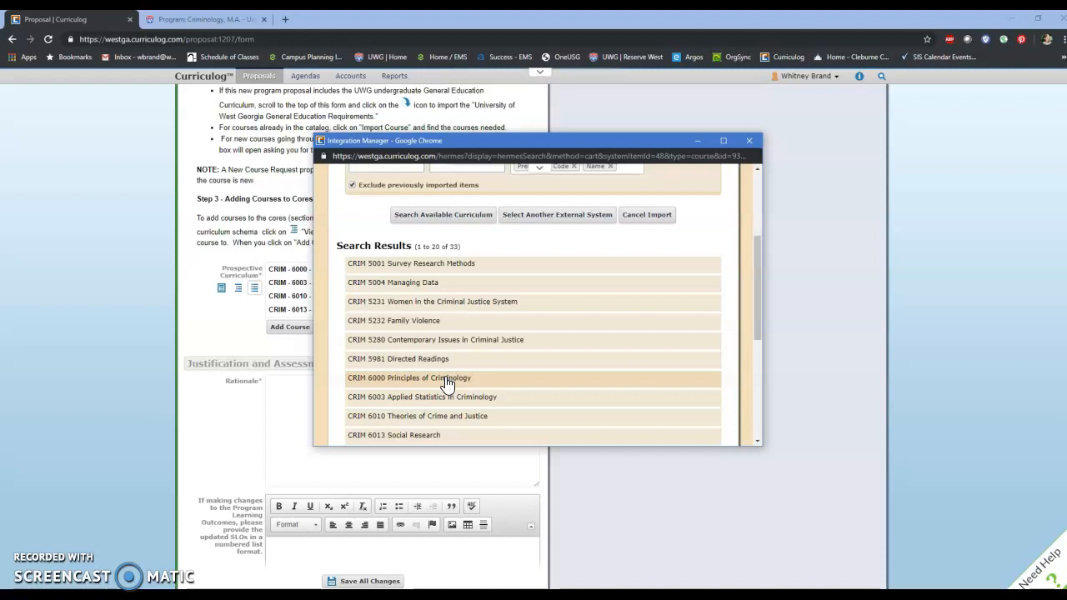
scroll(447, 383, "down", 1)
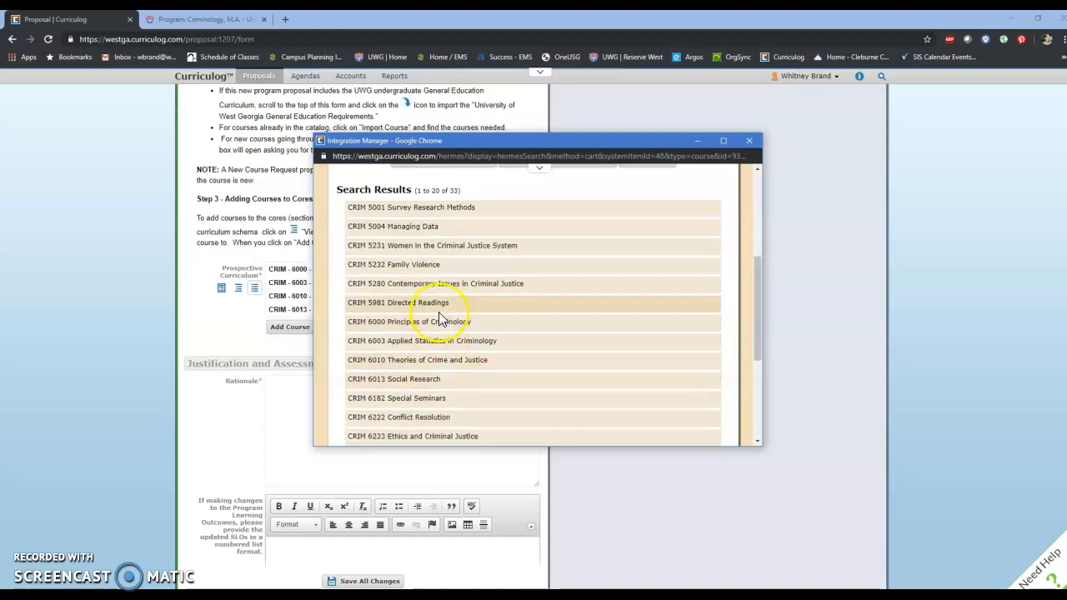
left_click(469, 342)
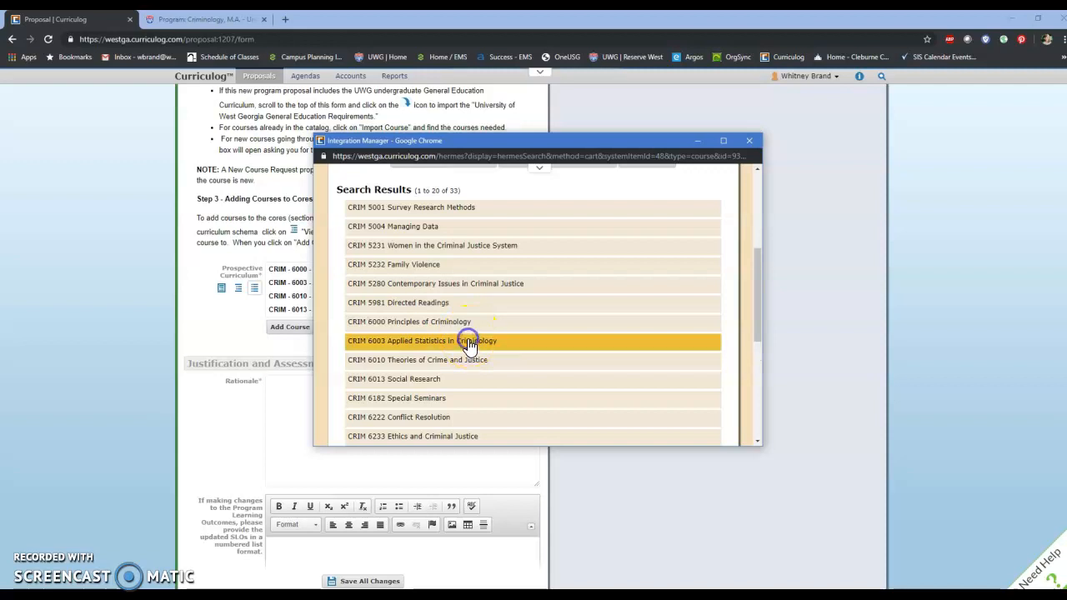
left_click(514, 367)
left_click(508, 379)
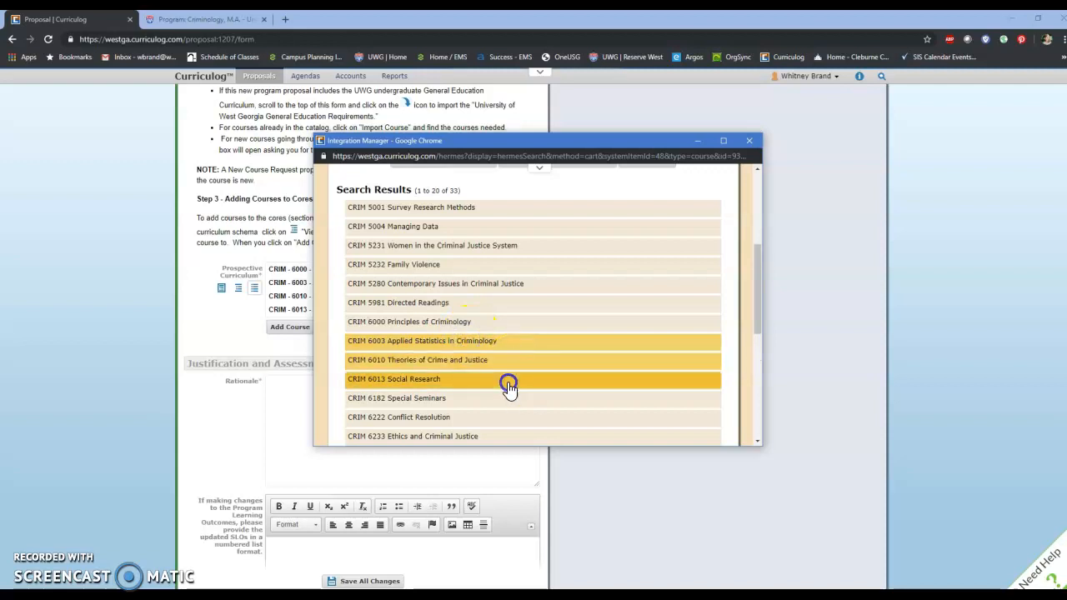
scroll(508, 403, "down", 2)
scroll(507, 402, "down", 4)
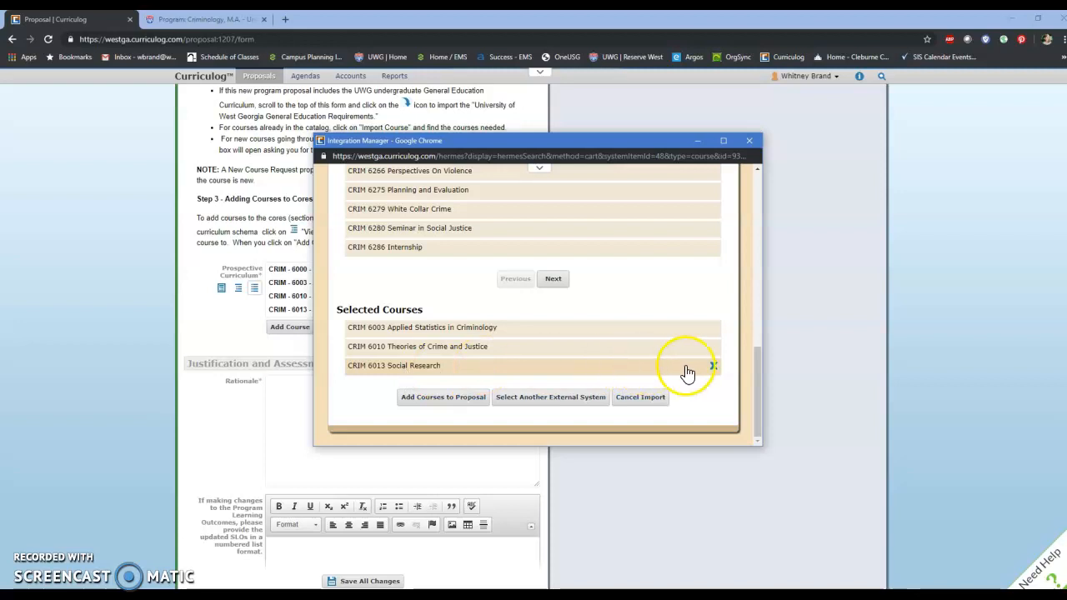
left_click(750, 144)
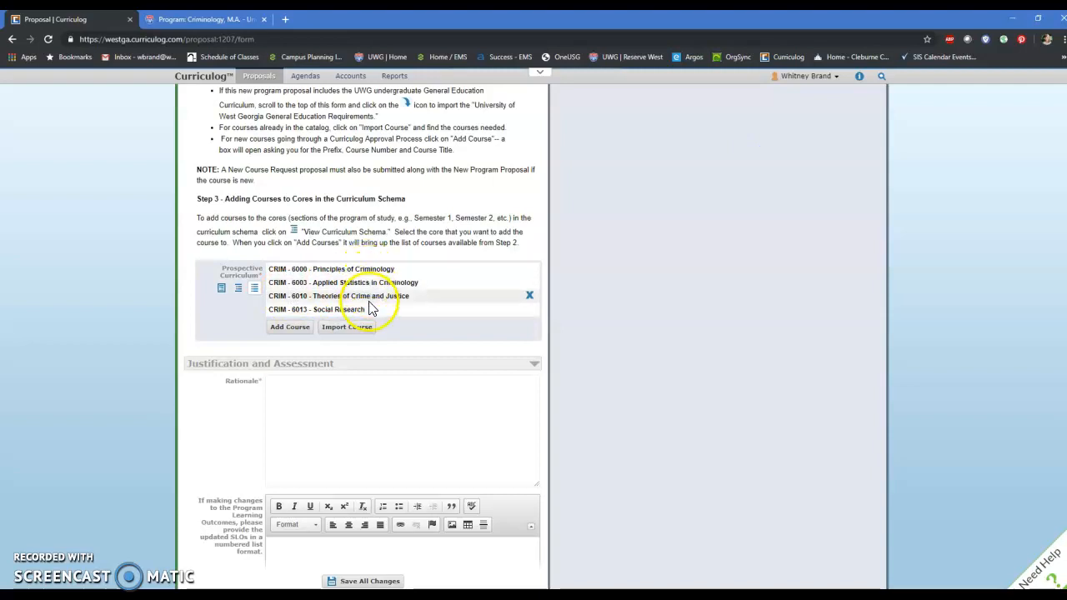
Step: Add a new course to the prospective curriculum with prefix CRIM, code 7000 and name Test Course
left_click(307, 331)
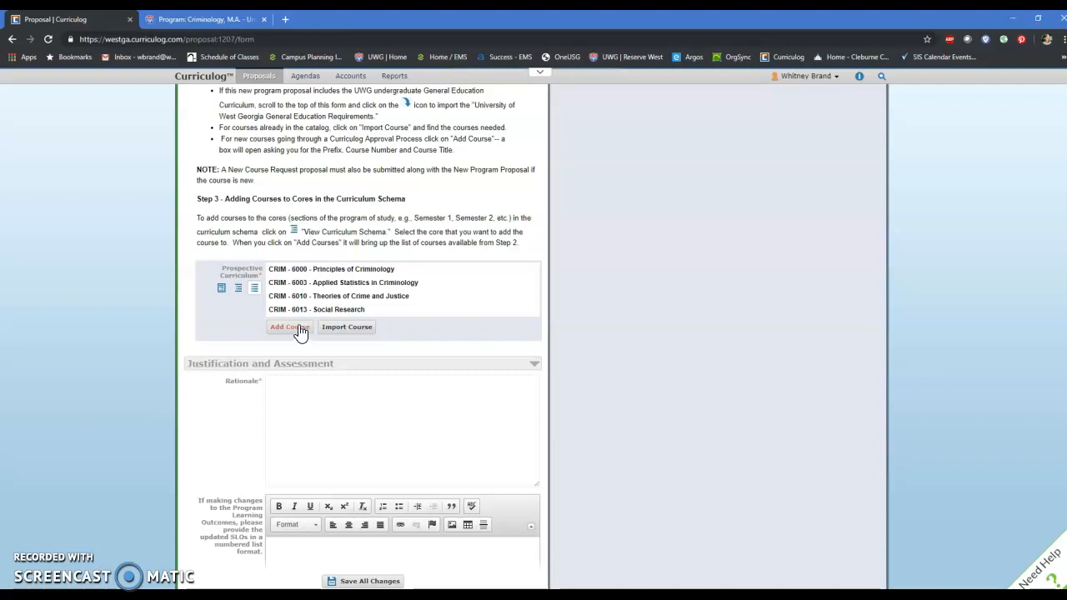
left_click(299, 328)
left_click(498, 317)
left_click(435, 335)
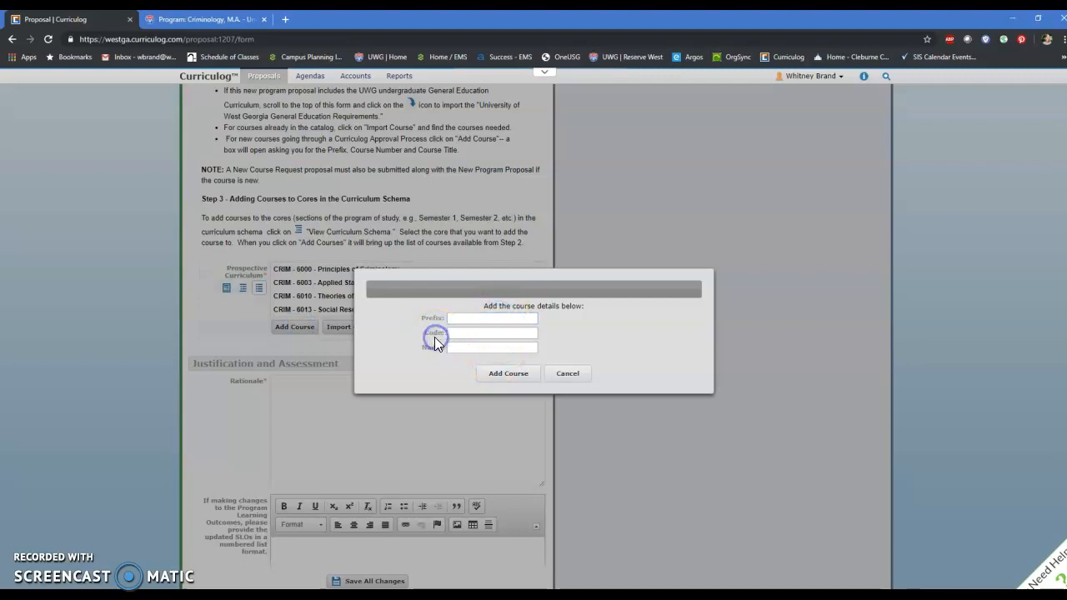
left_click(431, 350)
left_click(469, 348)
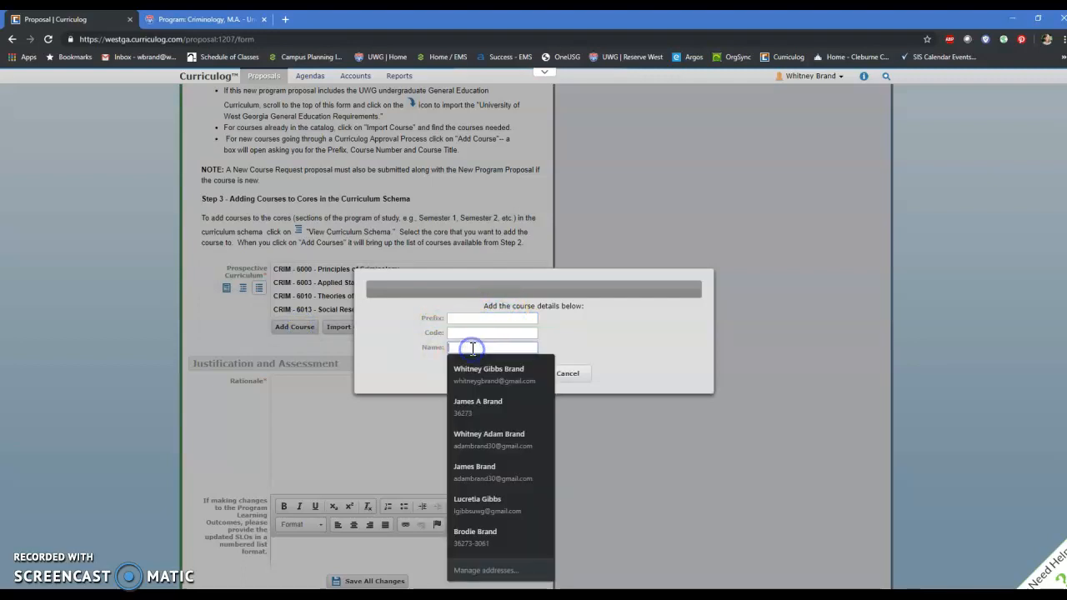
left_click(607, 332)
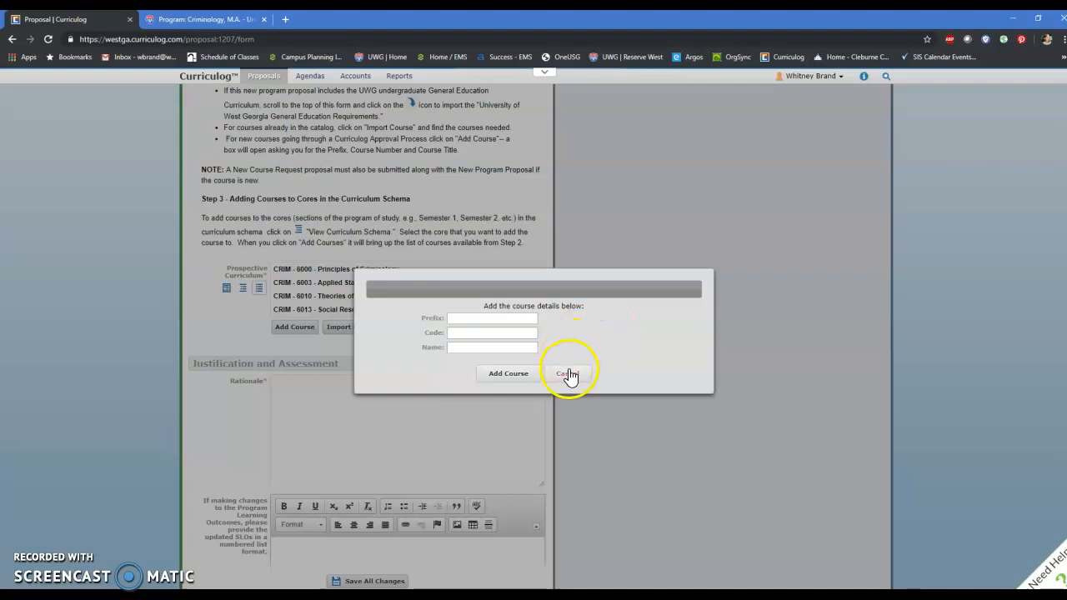
left_click(475, 318)
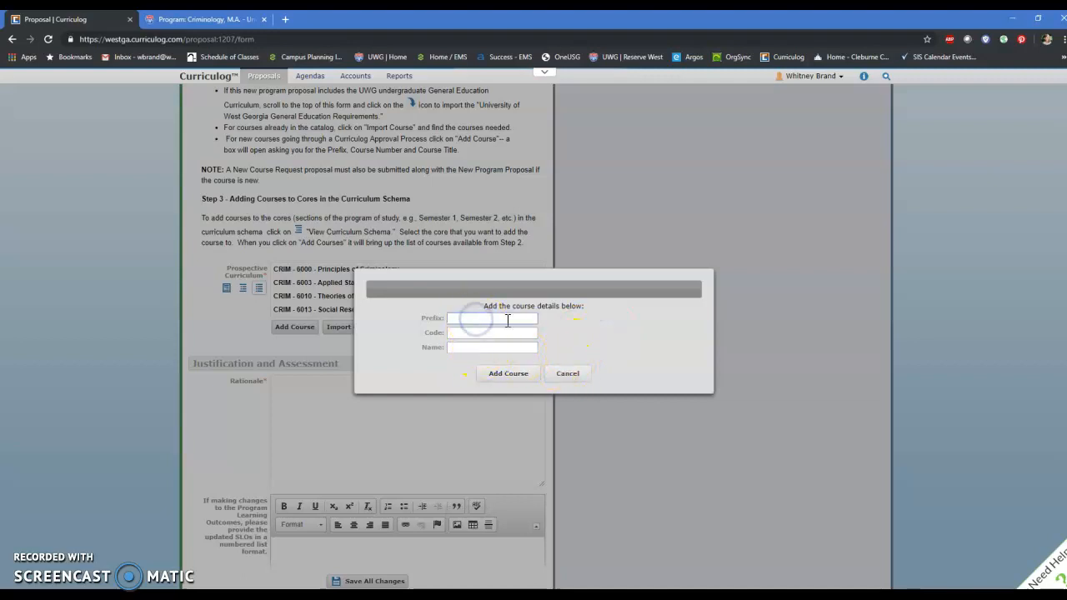
type("CRIM")
key("Tab")
type("7000")
key("Tab")
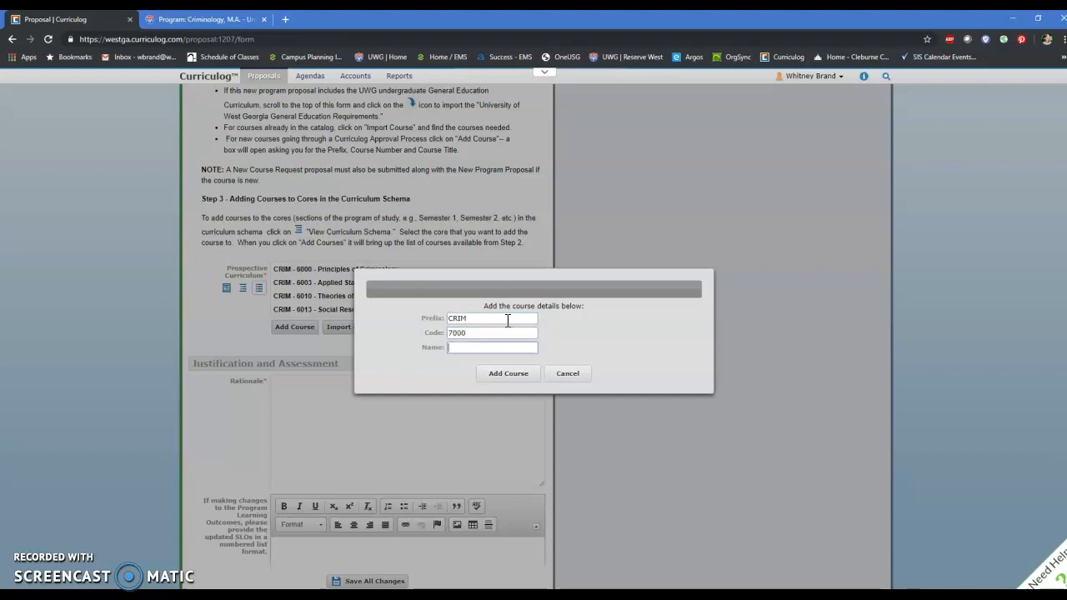
type("Test Course")
left_click(503, 372)
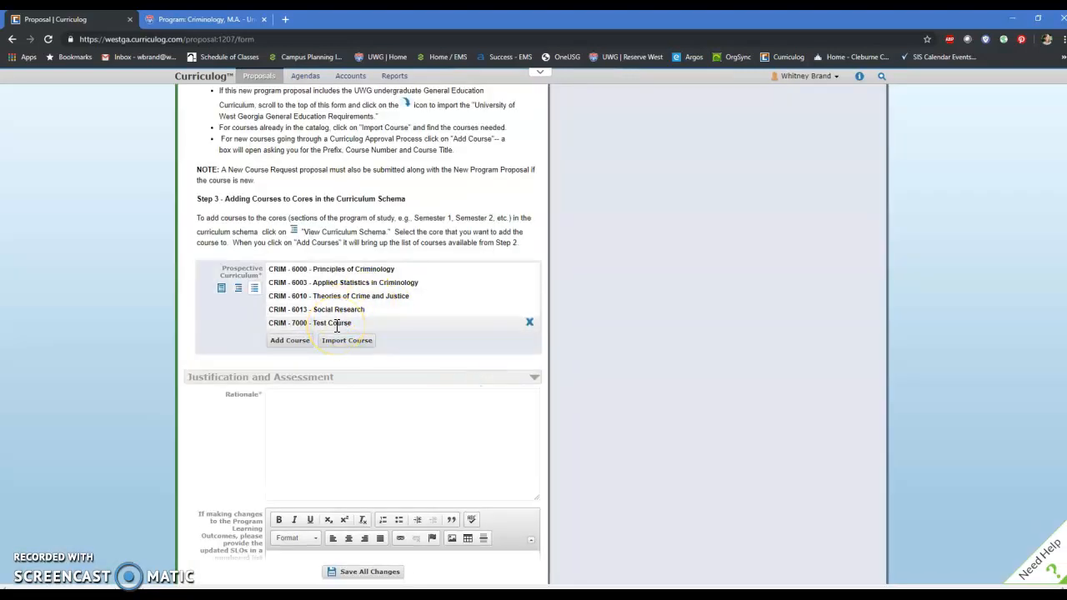
Step: In the curriculum schema, view the courses available to add to the graduate core courses section, and cancel without adding any
scroll(342, 316, "up", 2)
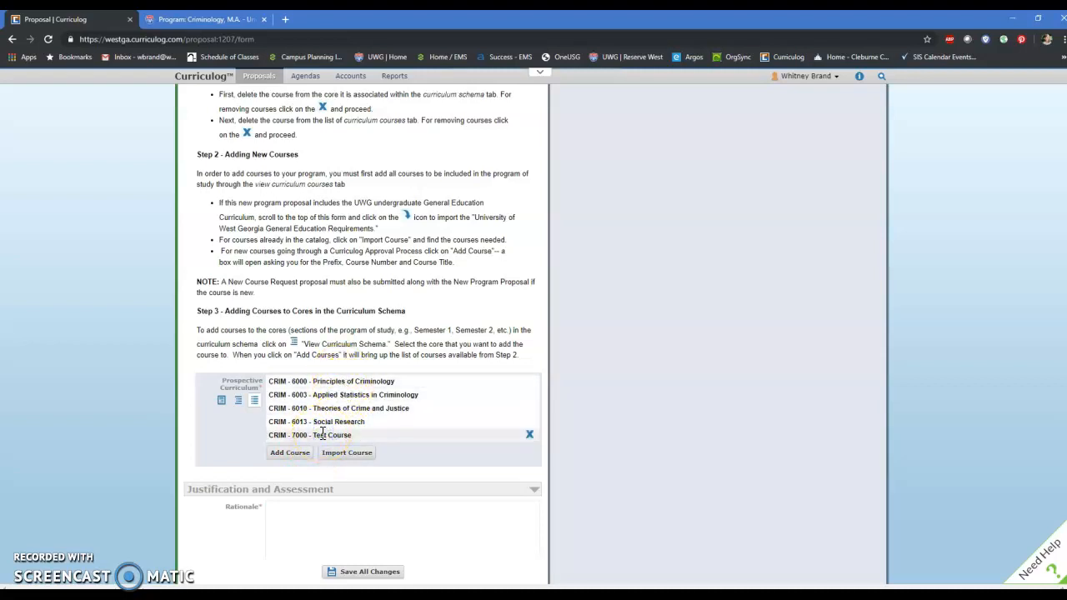
left_click(238, 404)
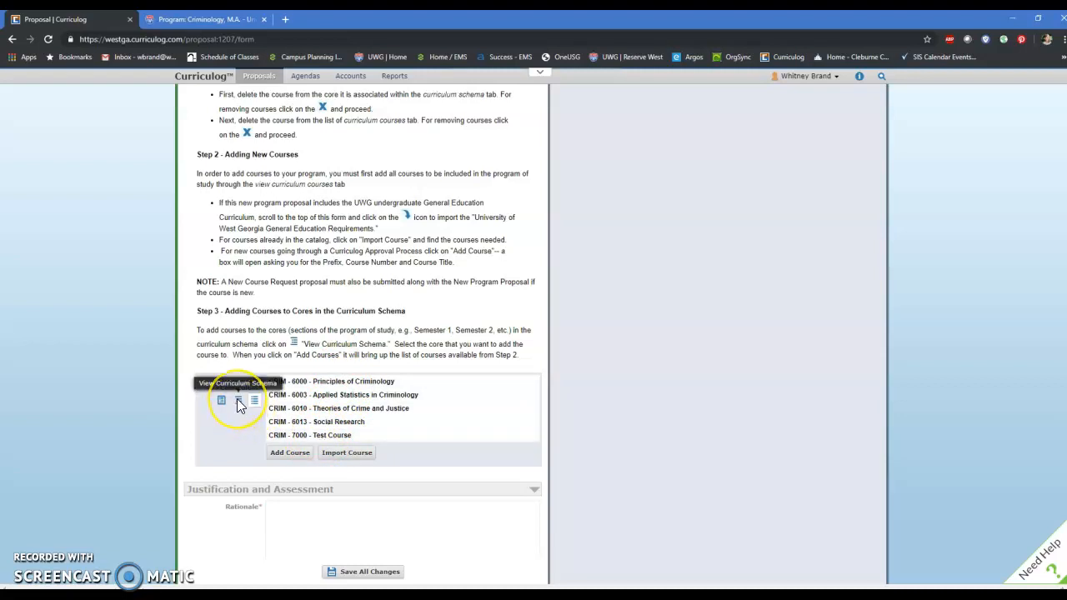
left_click(237, 402)
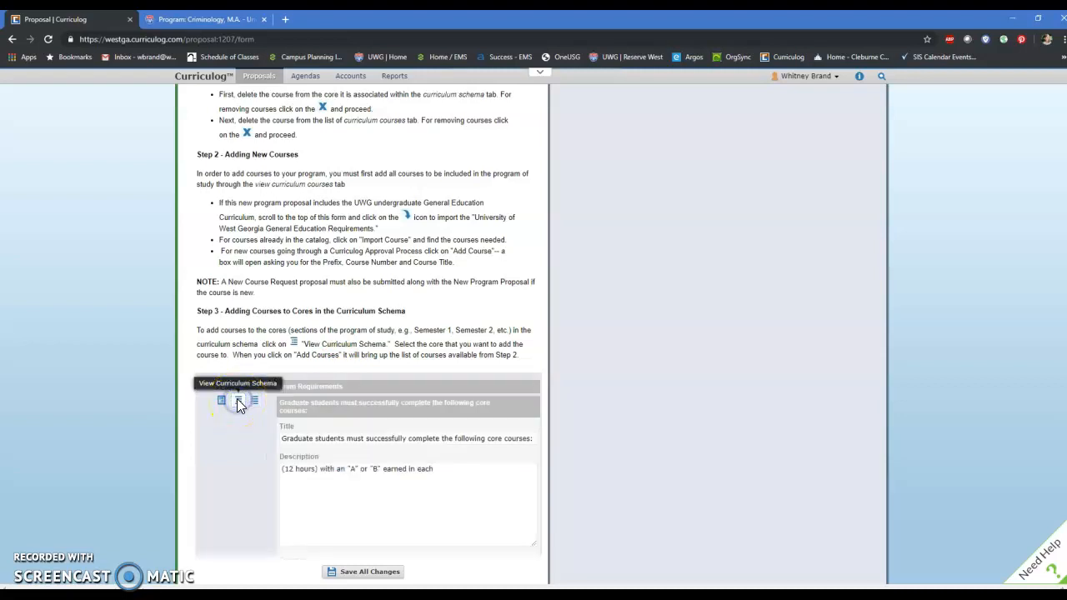
scroll(396, 459, "down", 2)
scroll(396, 459, "down", 1)
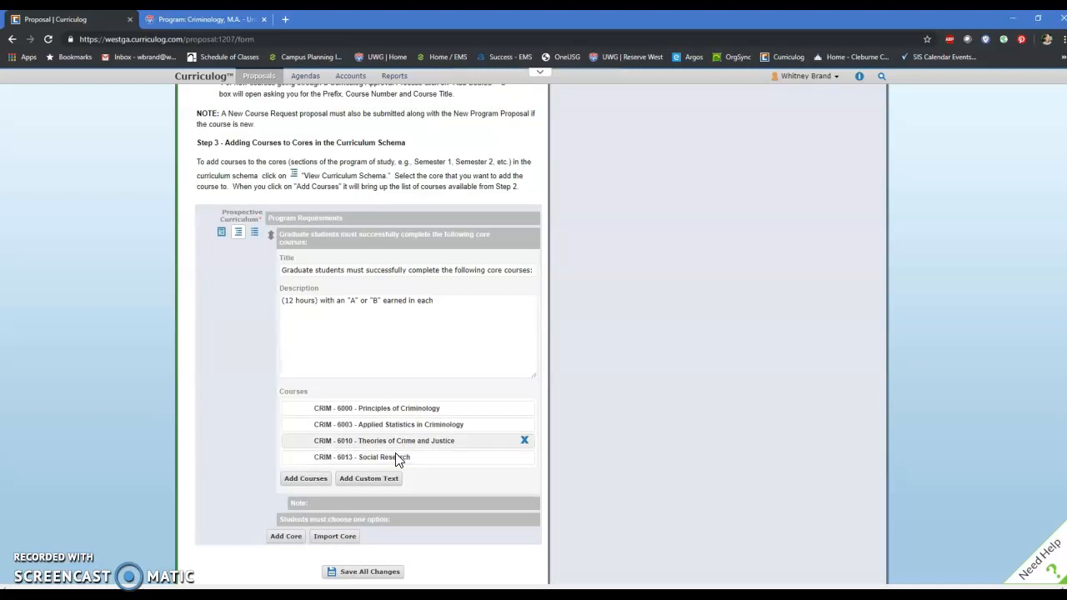
left_click(323, 482)
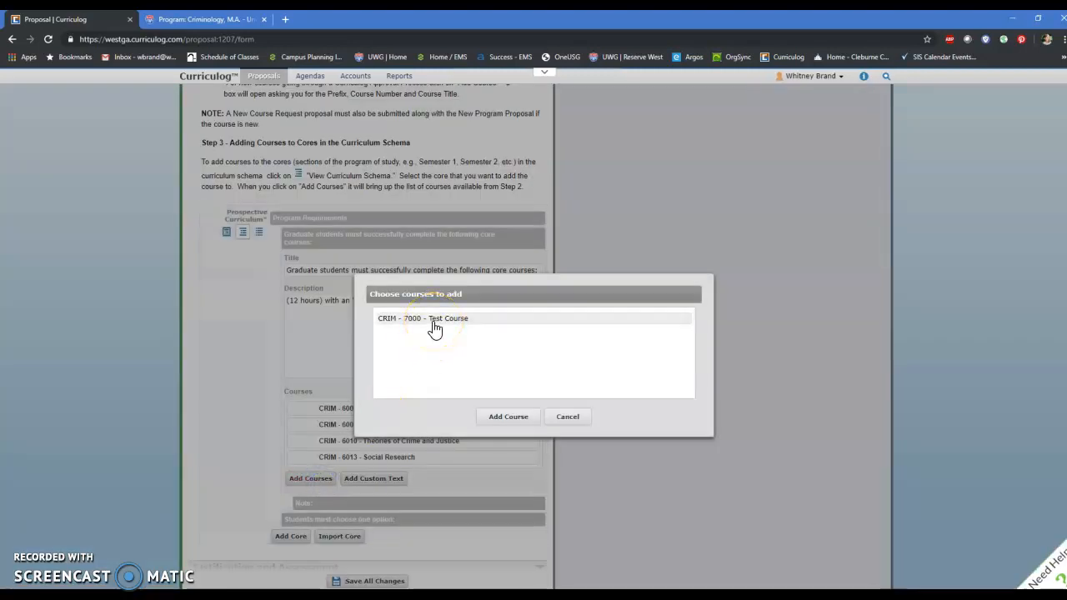
left_click(568, 417)
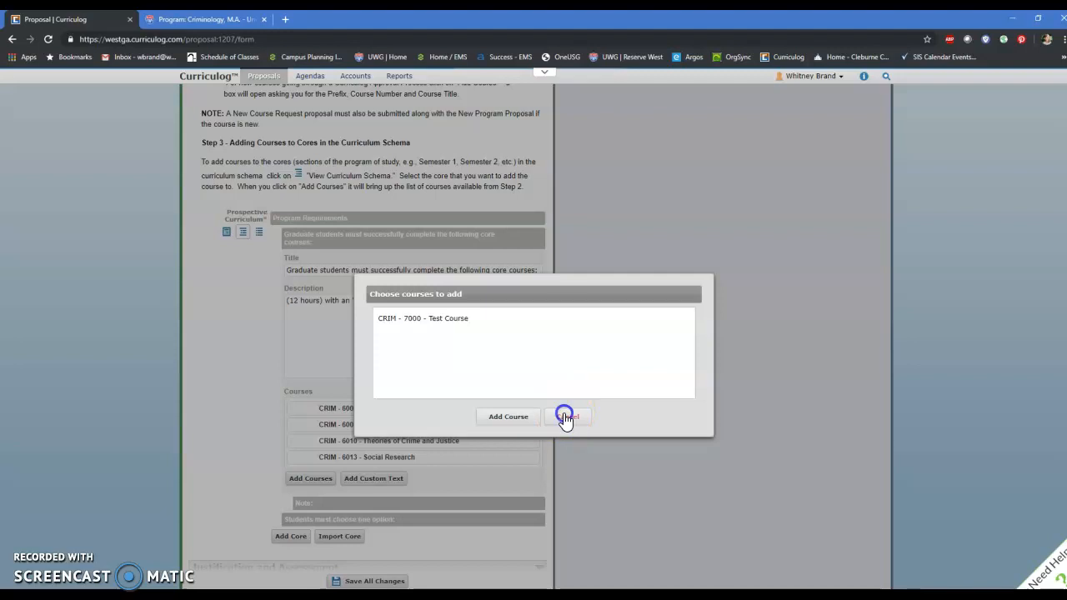
Step: Review the remaining cores in the schema and return to the prospective curriculum's list of courses
scroll(307, 461, "down", 2)
scroll(307, 458, "down", 3)
scroll(305, 458, "up", 3)
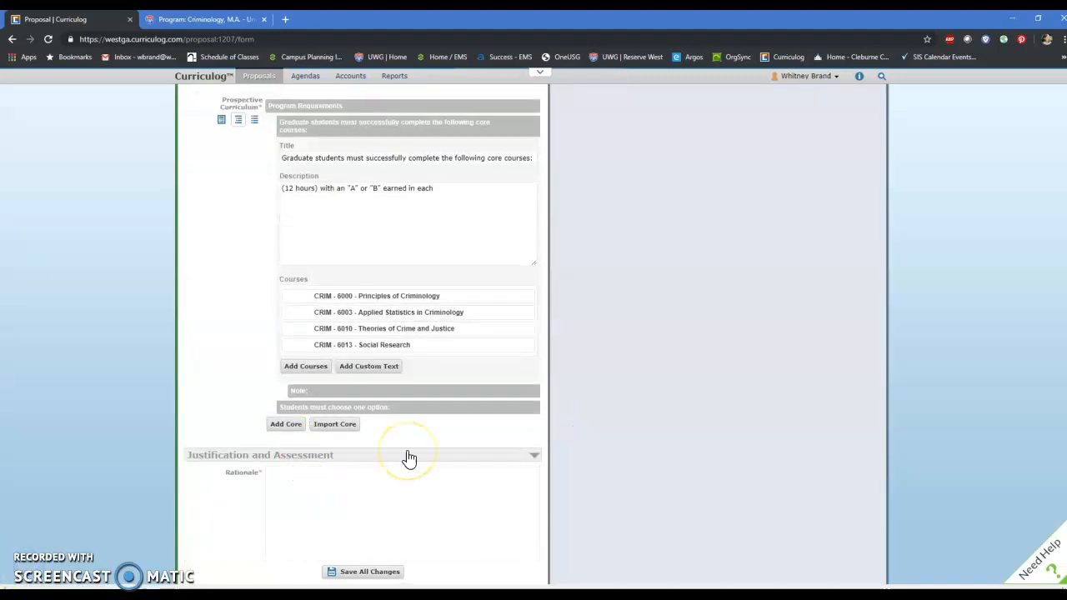
scroll(410, 455, "up", 2)
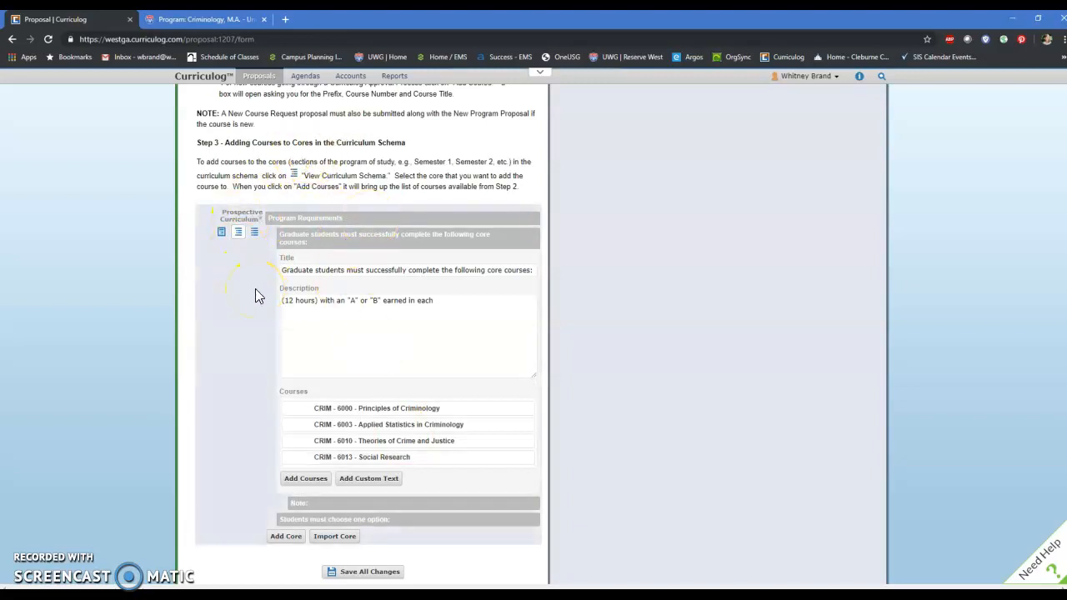
left_click(255, 232)
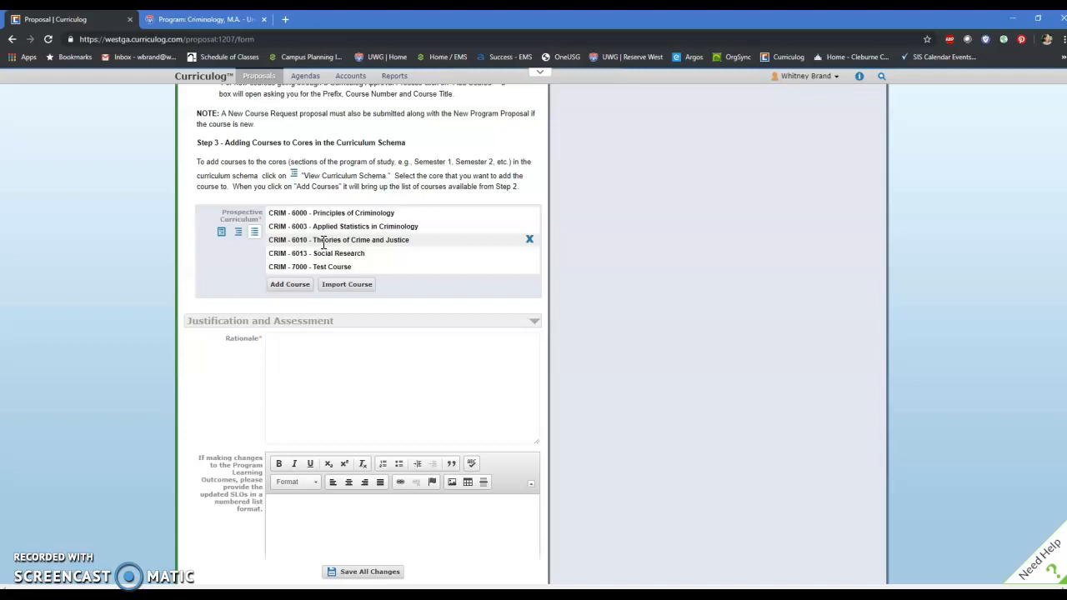
Step: Leave the revise proposal without saving and start a 2020-2021 Graduate New Program Request proposal
scroll(332, 260, "up", 5)
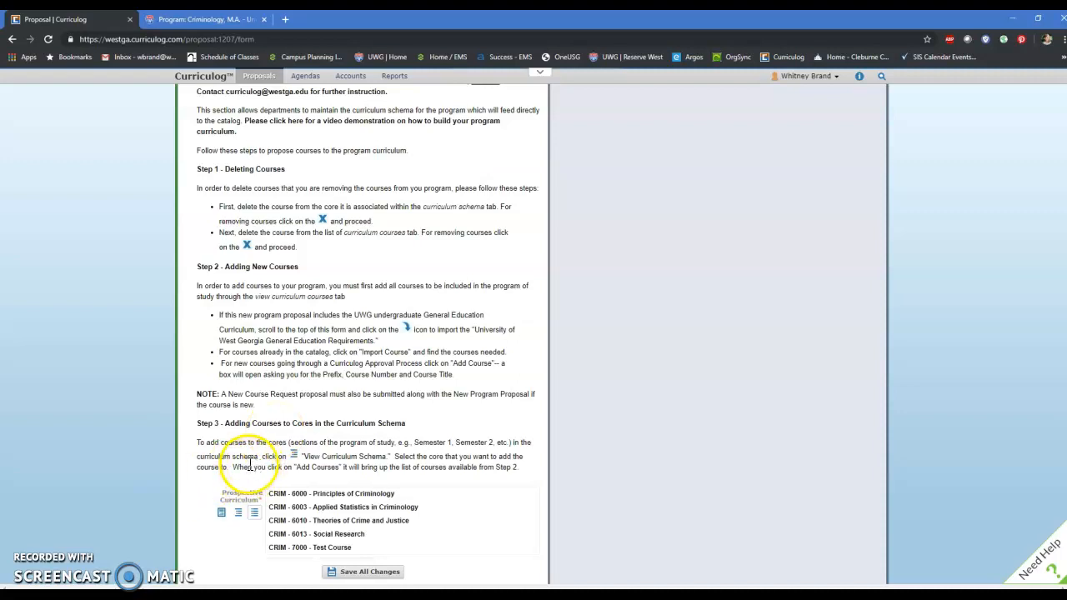
scroll(242, 459, "up", 5)
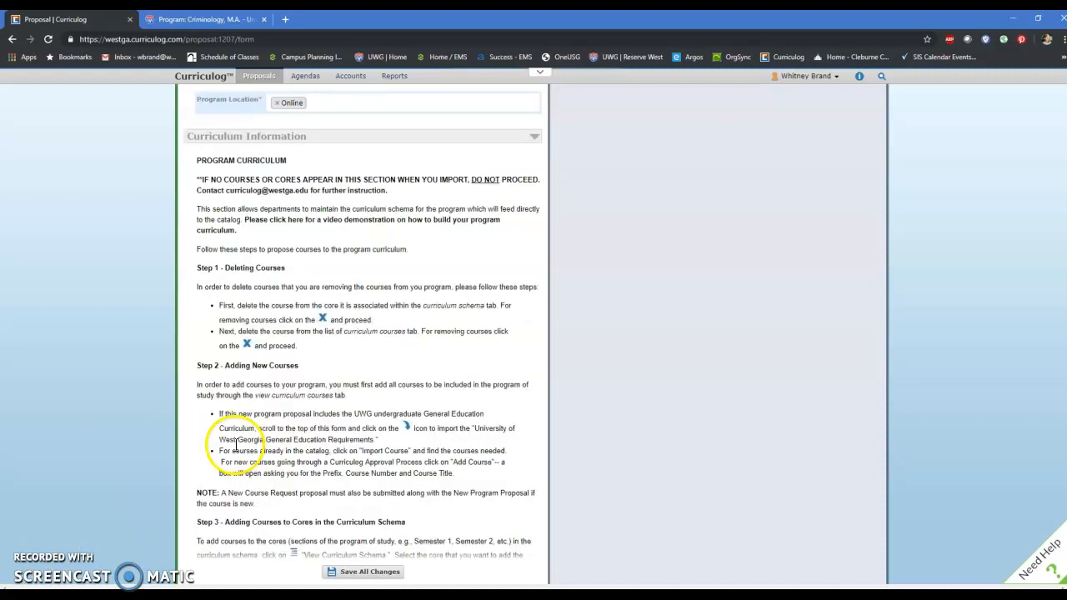
scroll(250, 433, "up", 6)
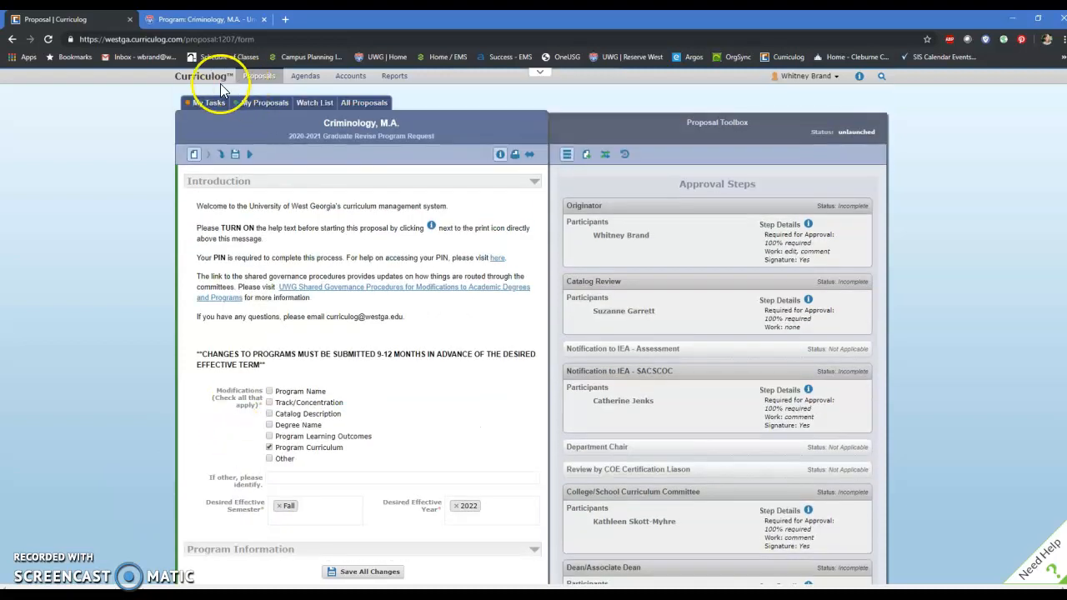
left_click(194, 74)
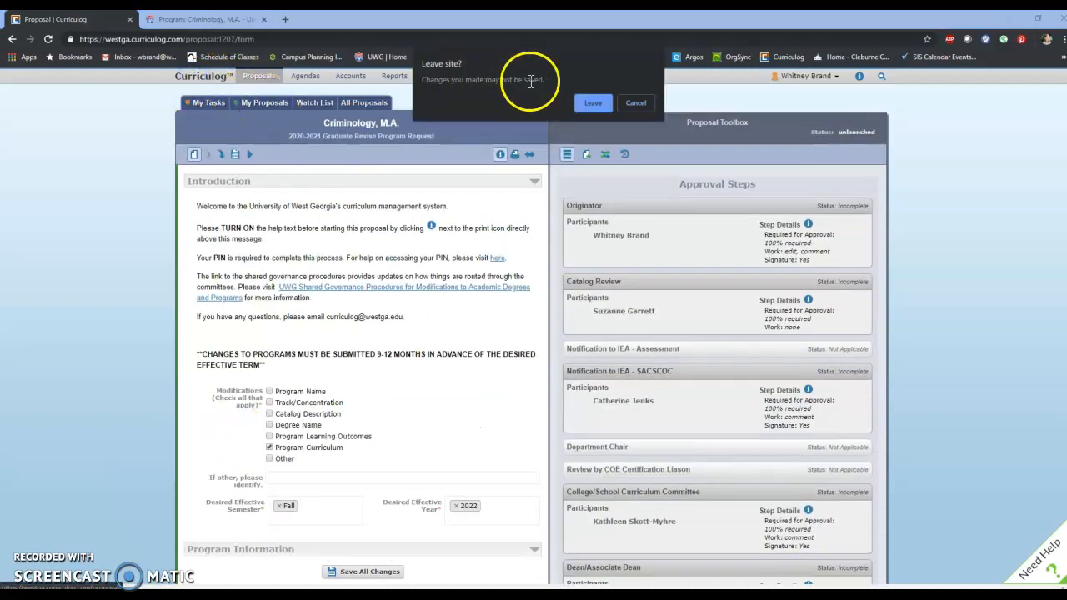
left_click(596, 103)
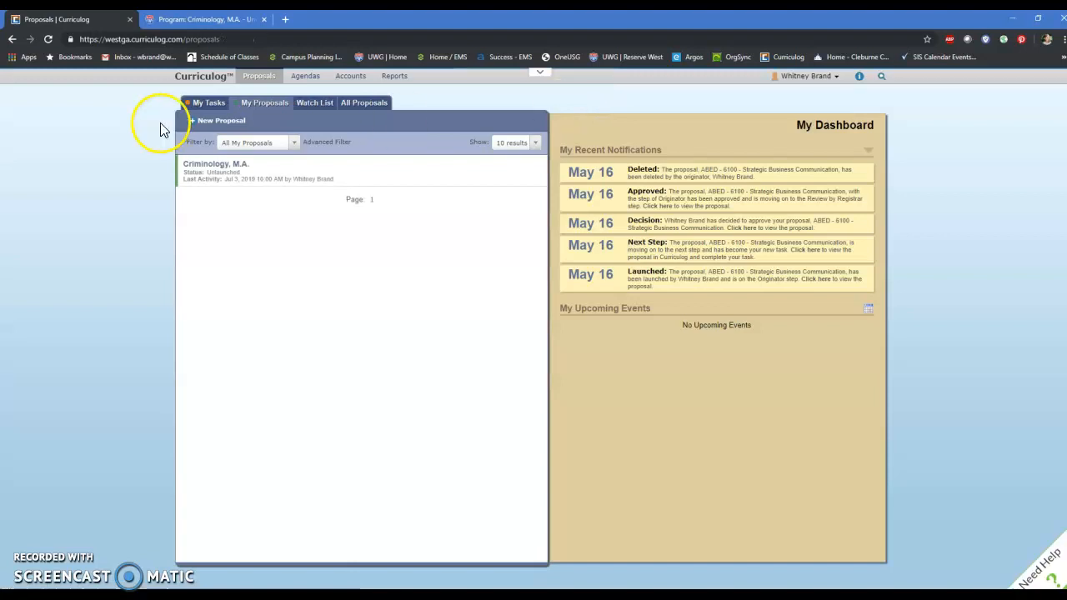
left_click(197, 131)
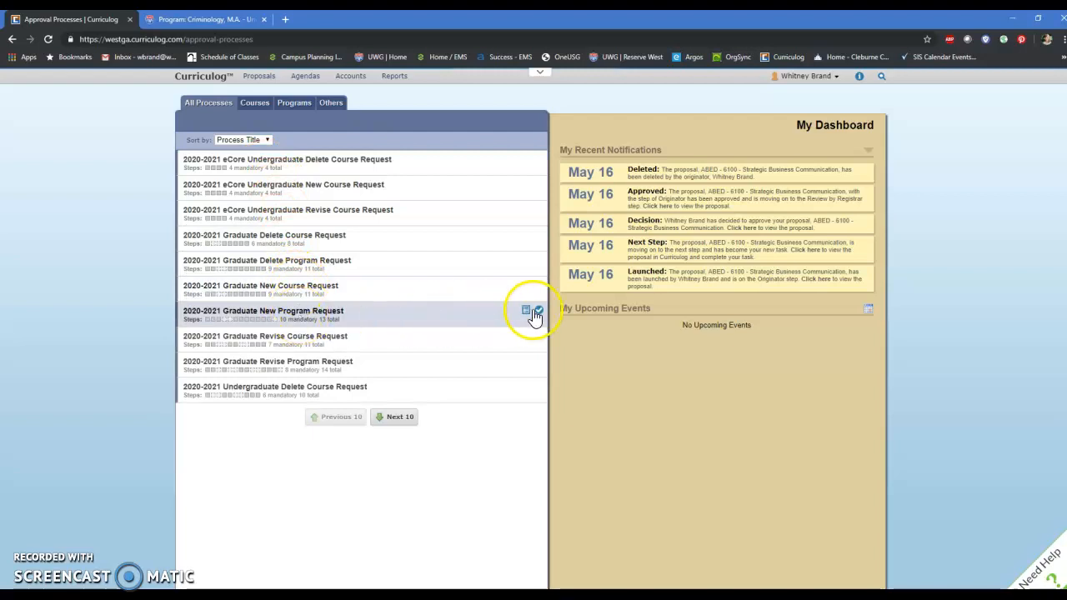
left_click(539, 311)
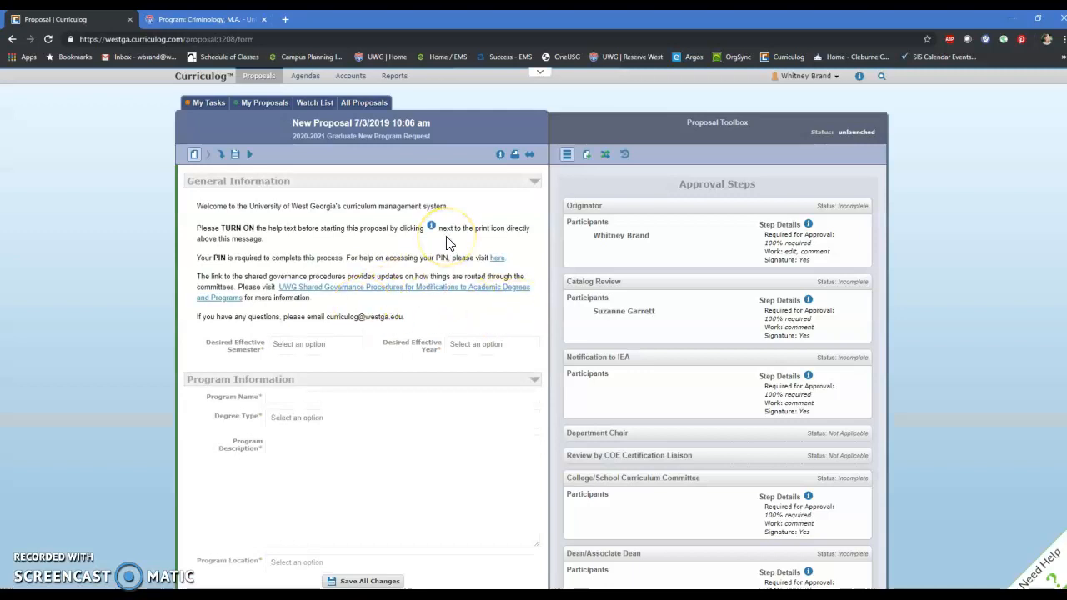
Step: Turn on the help text for the new program proposal and check the help for the desired effective semester
left_click(500, 159)
scroll(398, 282, "down", 2)
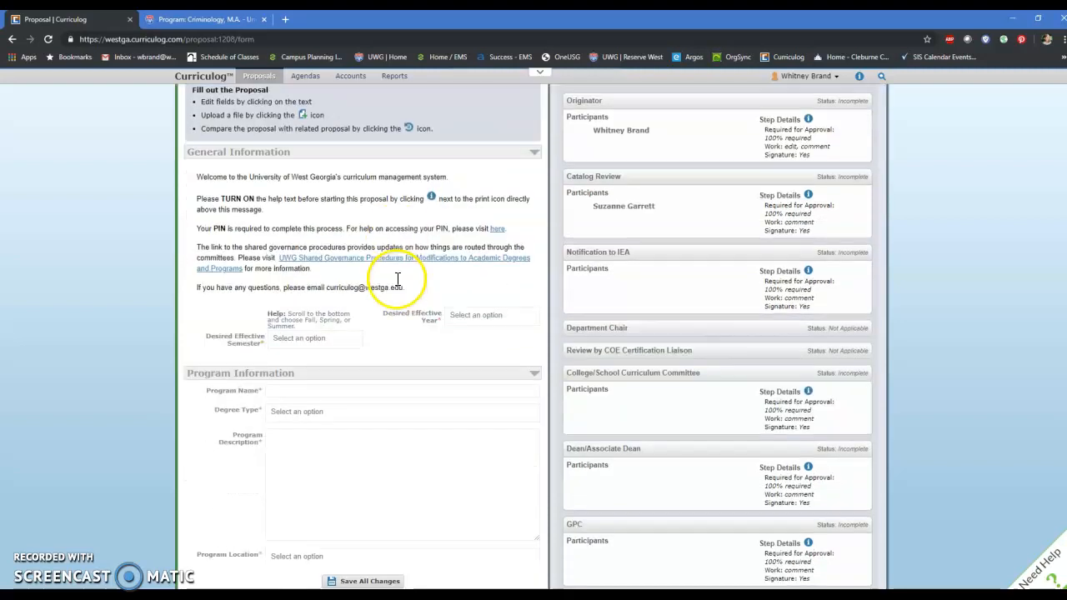
left_click_drag(289, 312, 305, 313)
left_click(296, 338)
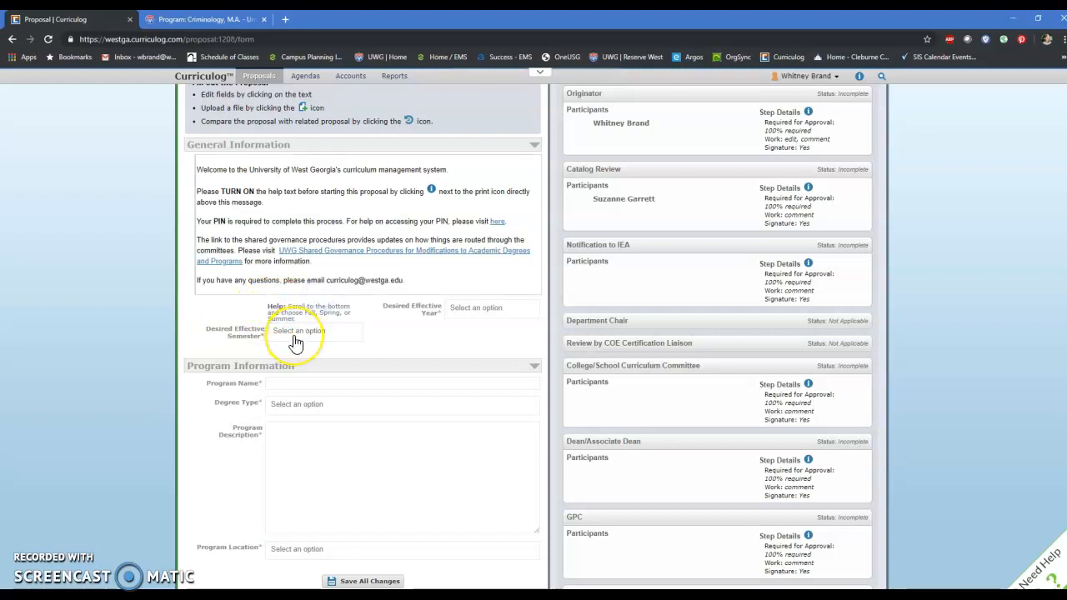
left_click(292, 330)
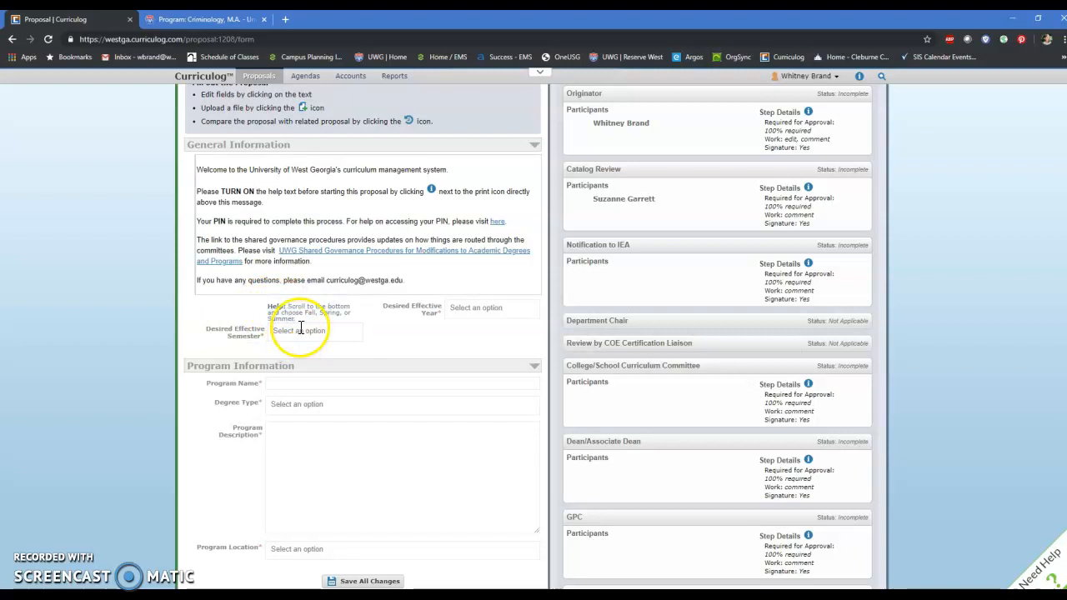
Step: Examine the form's program fields and curriculum instructions, highlighting "UWG Undergraduate General Education Curriculum" under Step 1
scroll(409, 375, "down", 4)
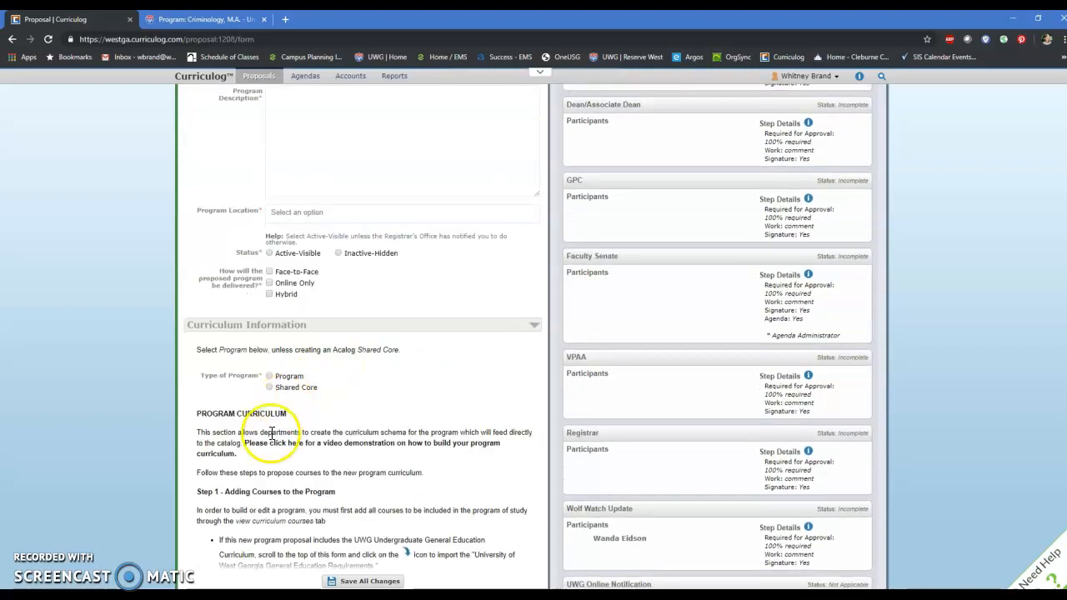
scroll(250, 416, "down", 1)
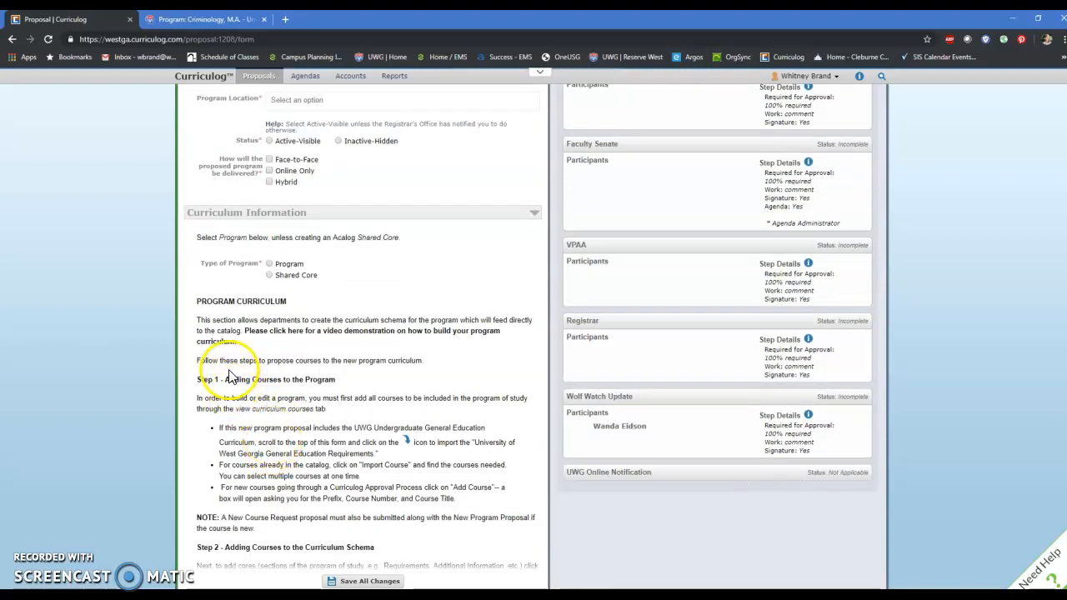
scroll(230, 389, "down", 3)
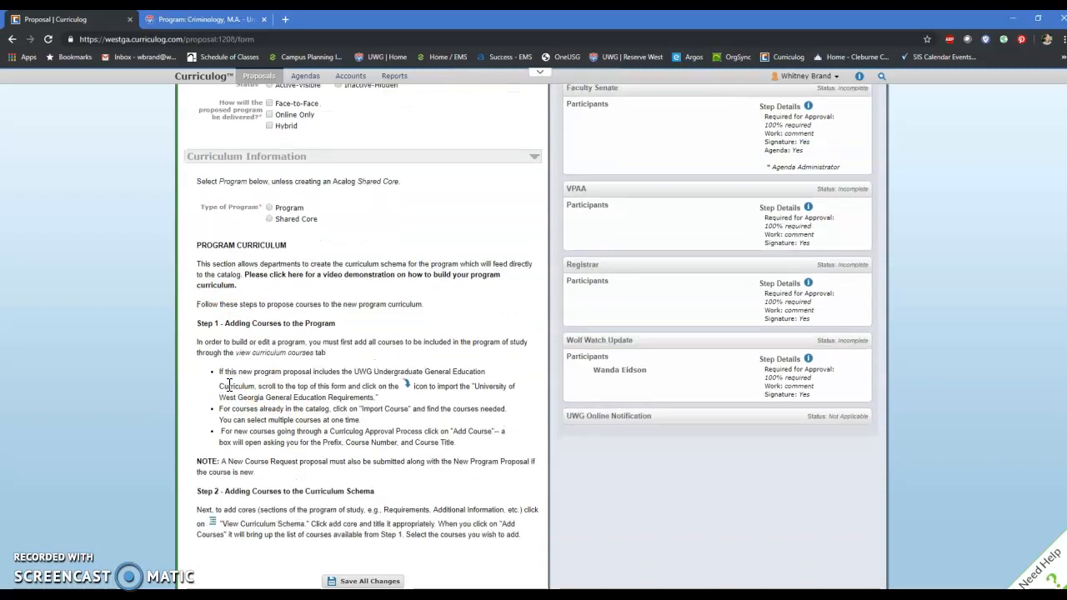
scroll(284, 420, "up", 6)
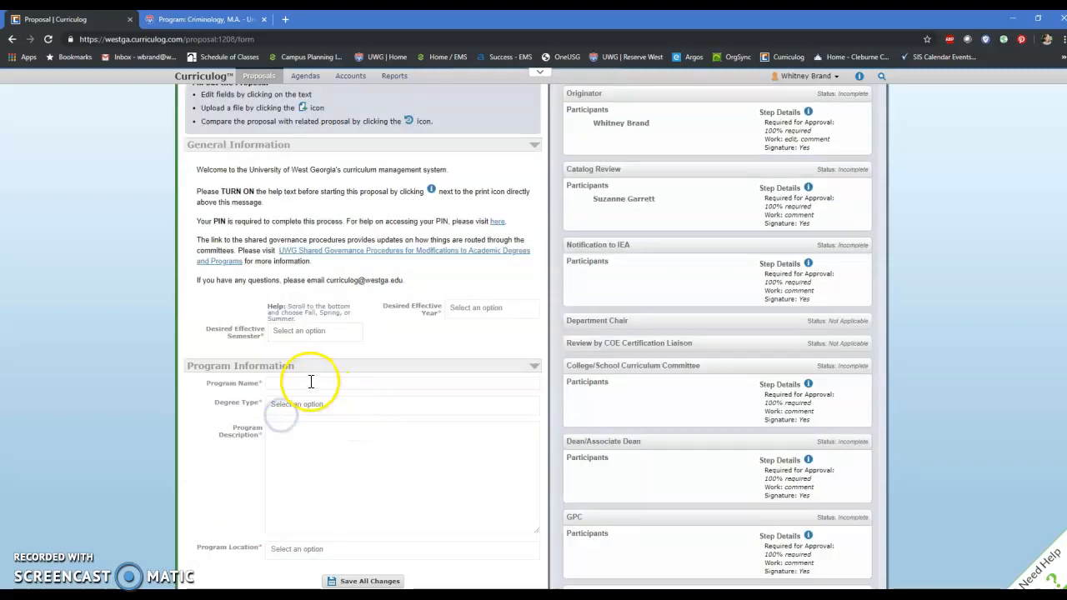
scroll(311, 387, "down", 5)
scroll(309, 388, "down", 2)
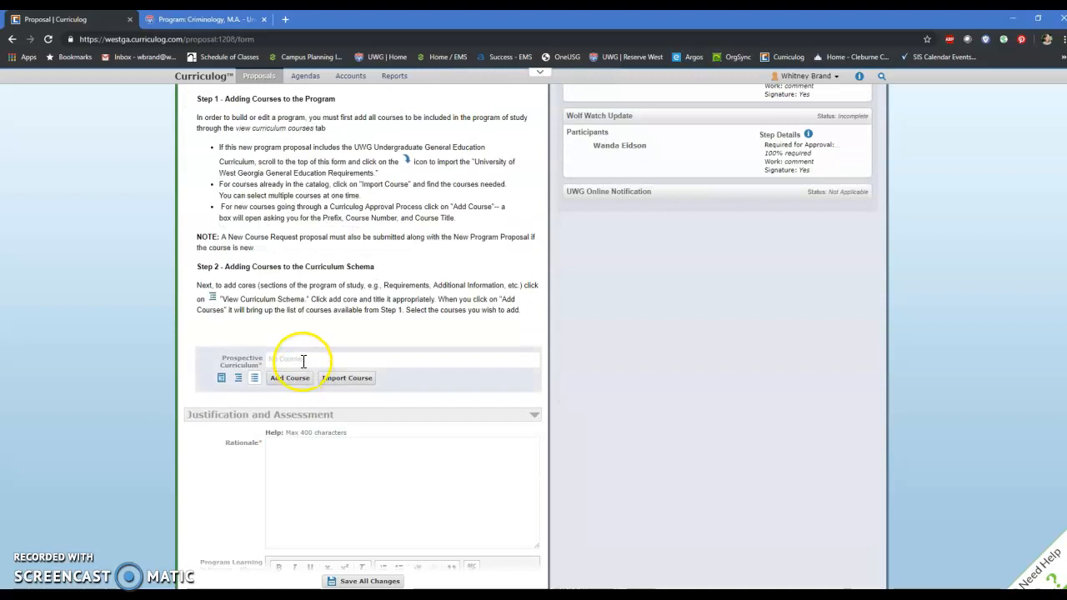
left_click(340, 383)
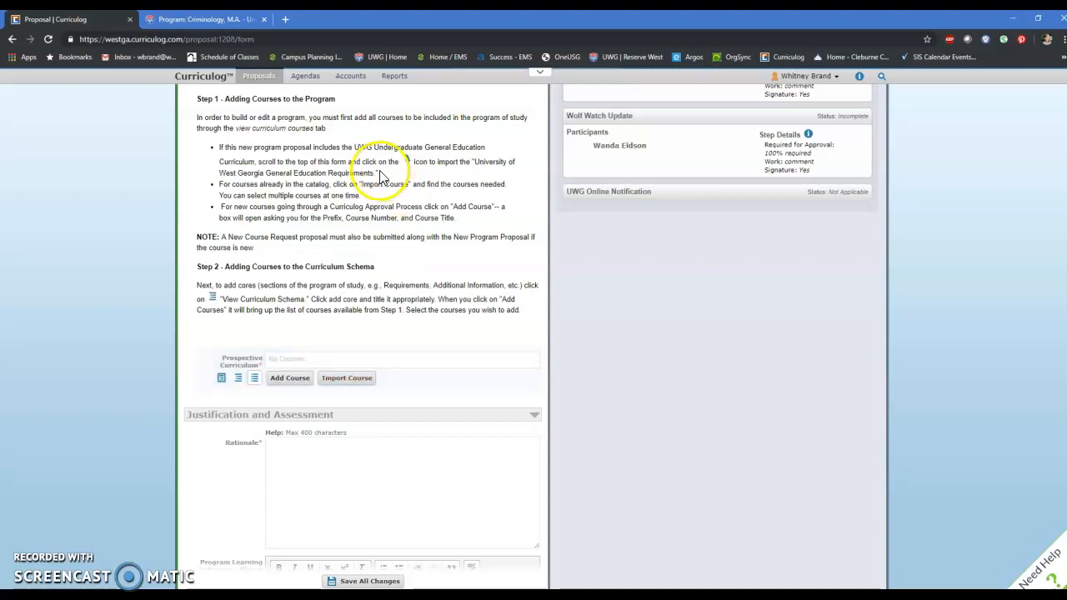
left_click_drag(356, 146, 480, 146)
left_click(432, 170)
left_click_drag(355, 147, 255, 162)
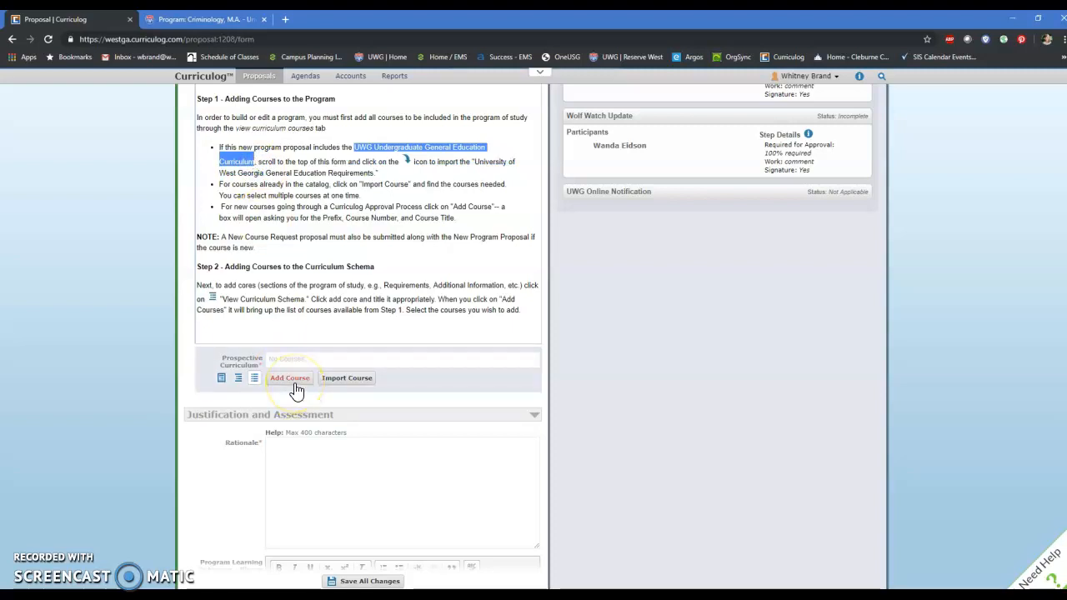
Step: Start a course import for the prospective curriculum and search the Working Graduate Catalog 2020-2021 without adding a filter
left_click(347, 384)
left_click(329, 379)
left_click(225, 240)
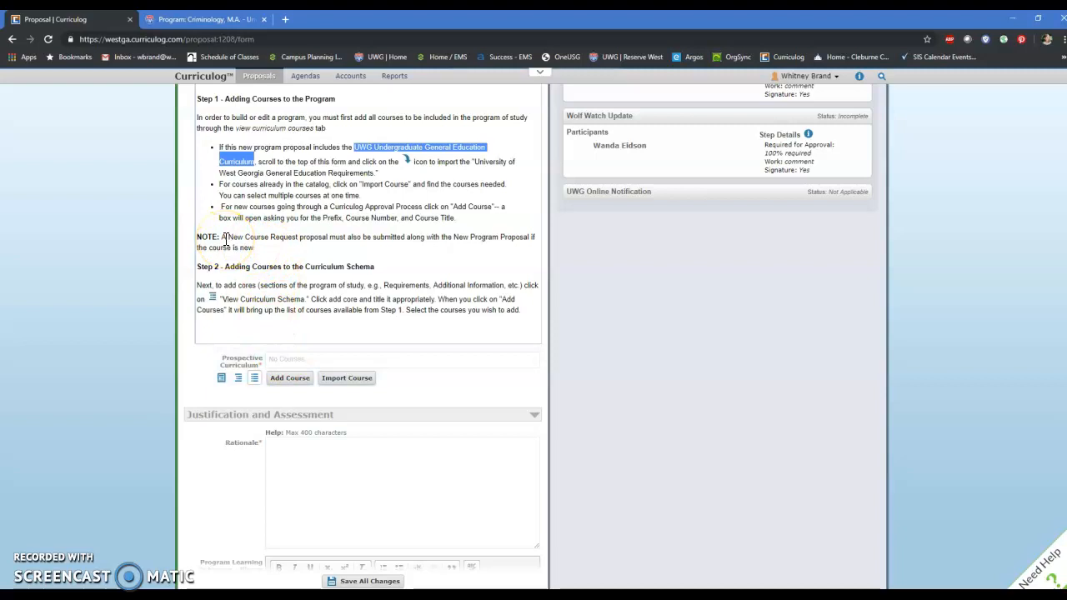
left_click(348, 379)
left_click(422, 248)
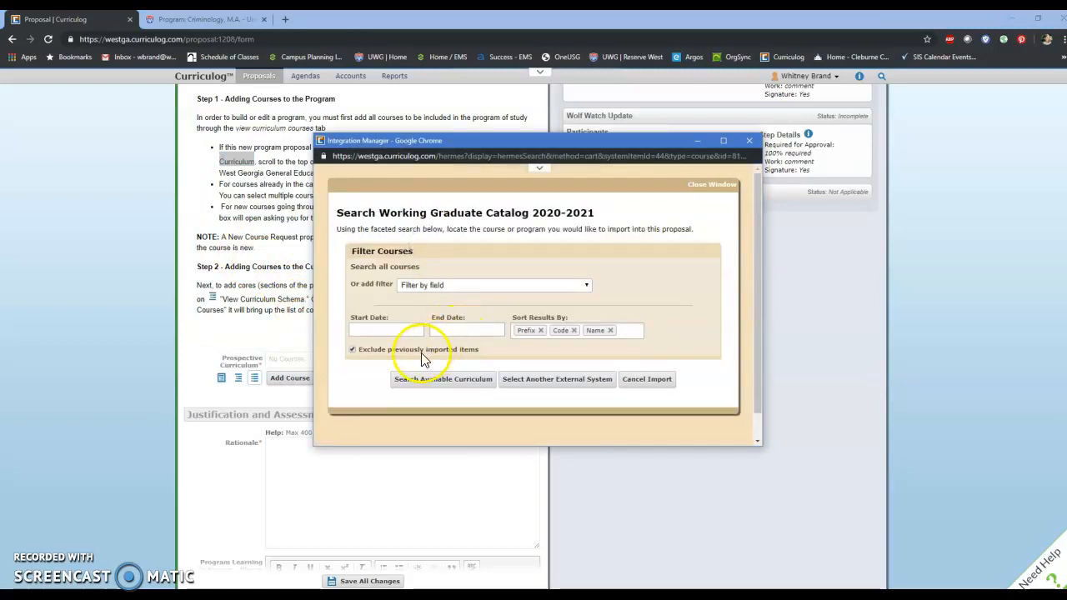
left_click(425, 379)
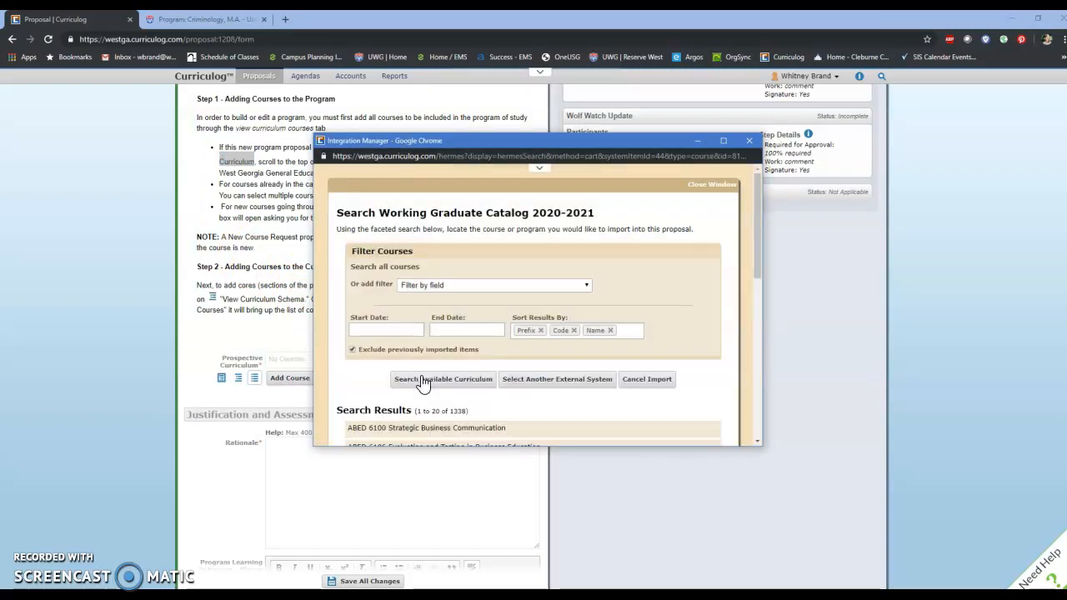
Step: Select the first ten ABED courses in the search results, from 6100 Strategic Business Communication through 6507 Curriculum in Teaching Business Subjects
scroll(423, 380, "down", 2)
scroll(422, 381, "down", 1)
left_click(440, 263)
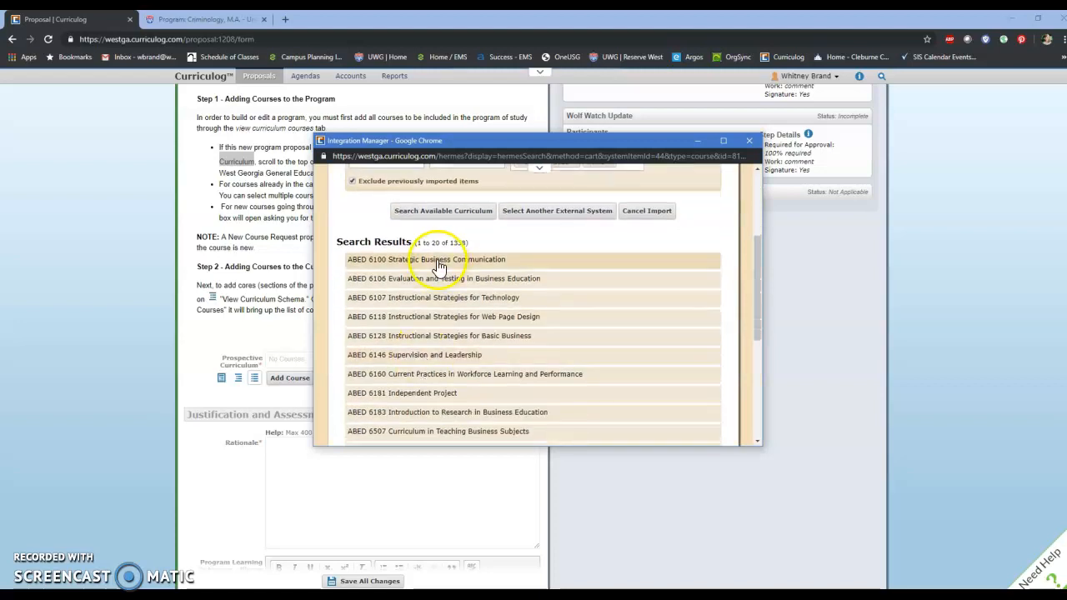
left_click(436, 278)
left_click(442, 298)
left_click(416, 317)
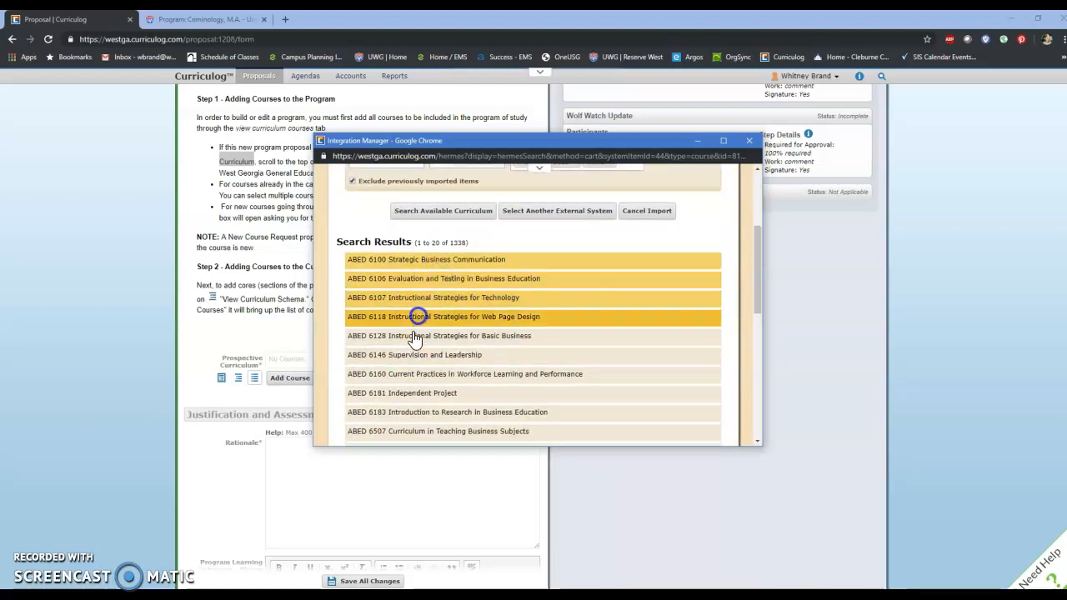
left_click(414, 337)
left_click(404, 375)
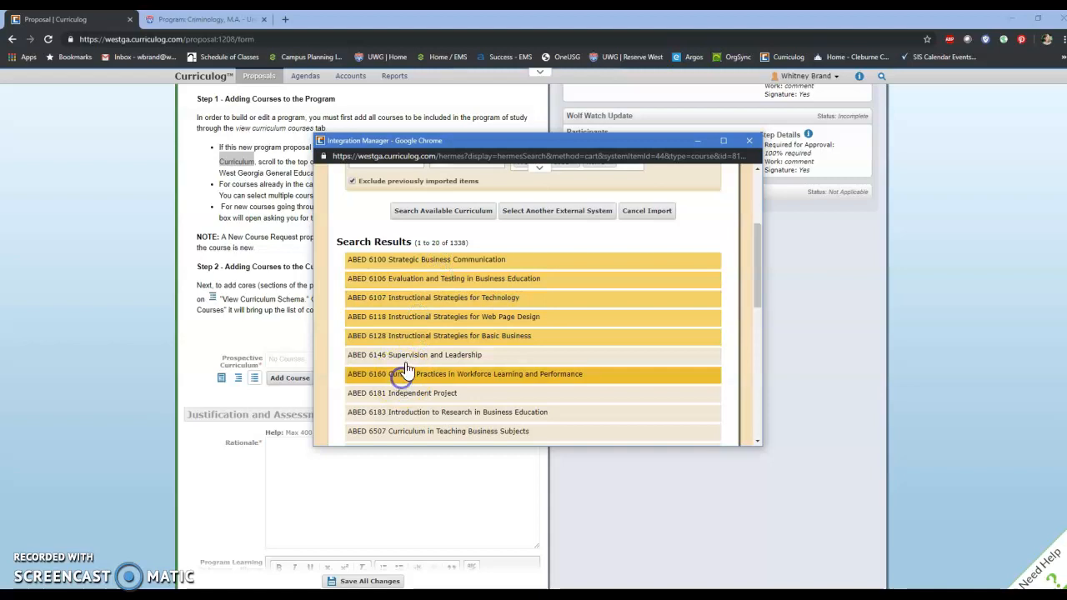
left_click(406, 358)
left_click(403, 390)
left_click(400, 412)
left_click(400, 429)
Step: Review the list of selected ABED courses and add them all to the proposal
key("ctrl+minus")
key("ctrl+minus")
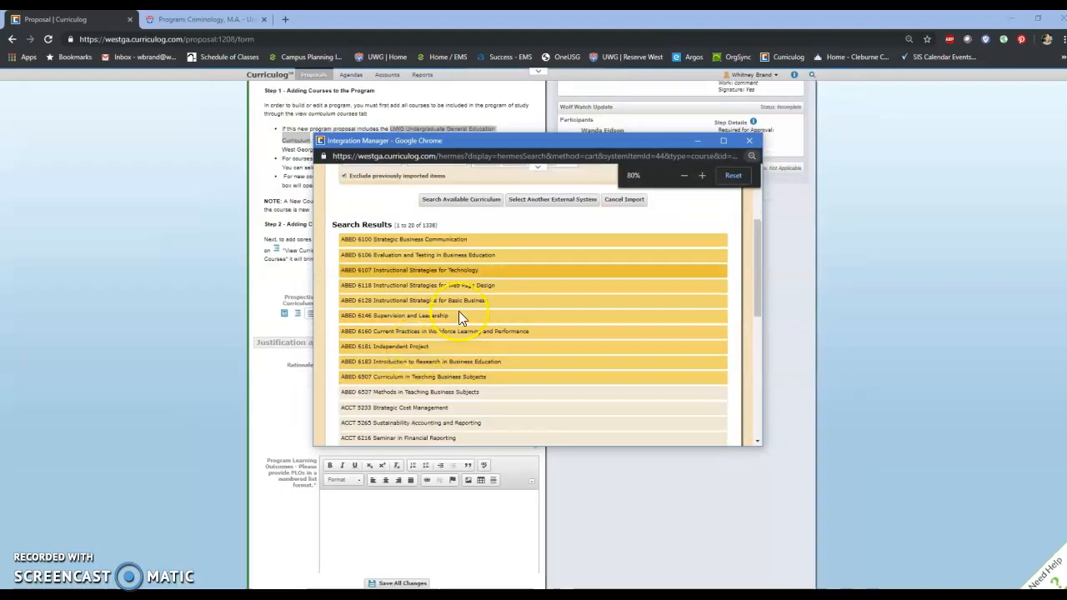
left_click(732, 171)
scroll(584, 357, "down", 2)
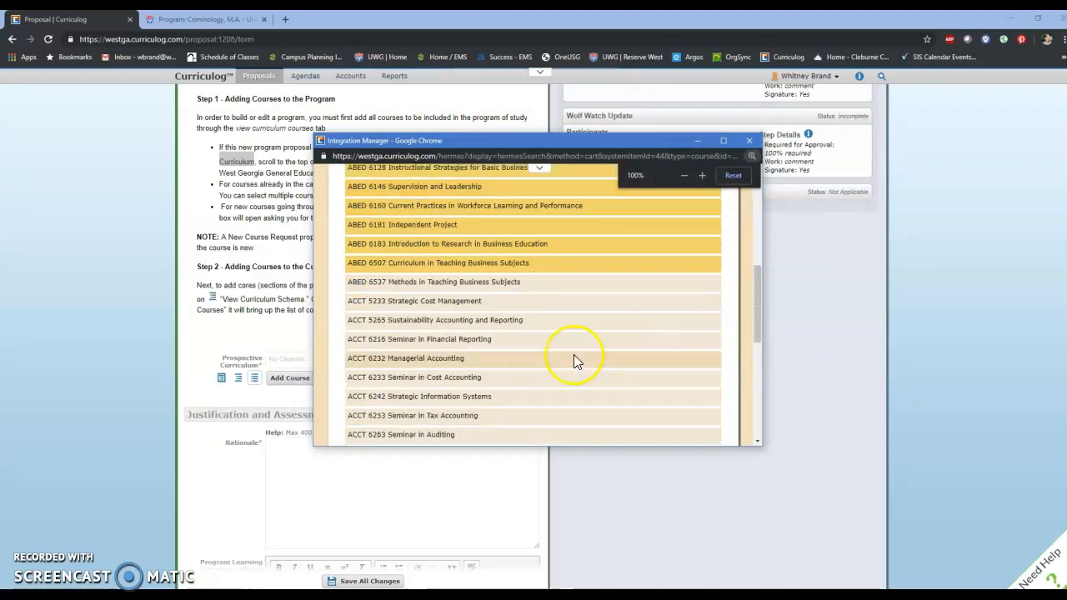
scroll(574, 354, "down", 6)
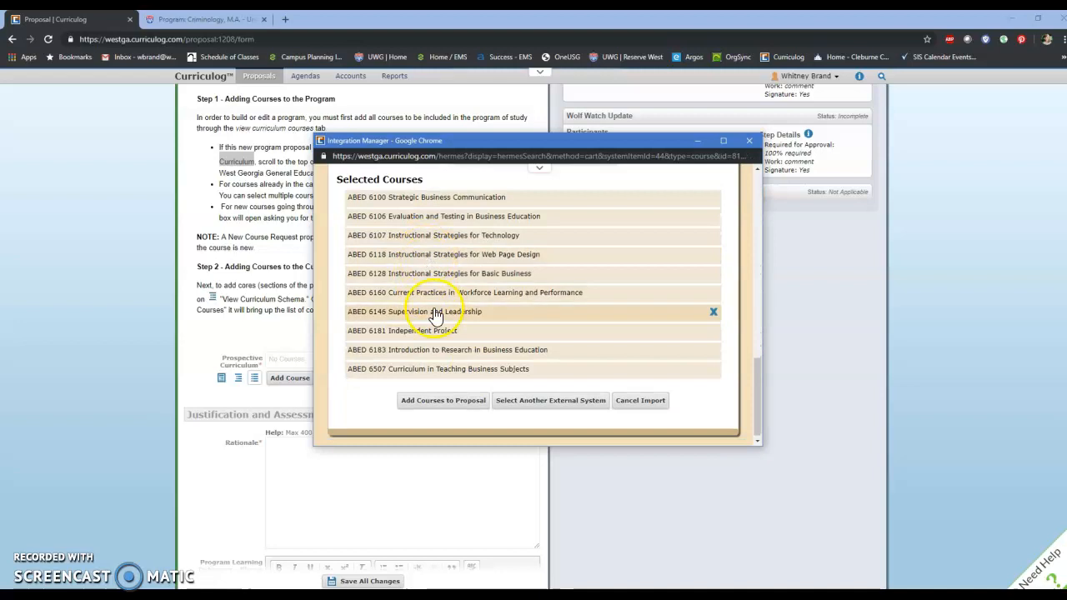
left_click(440, 401)
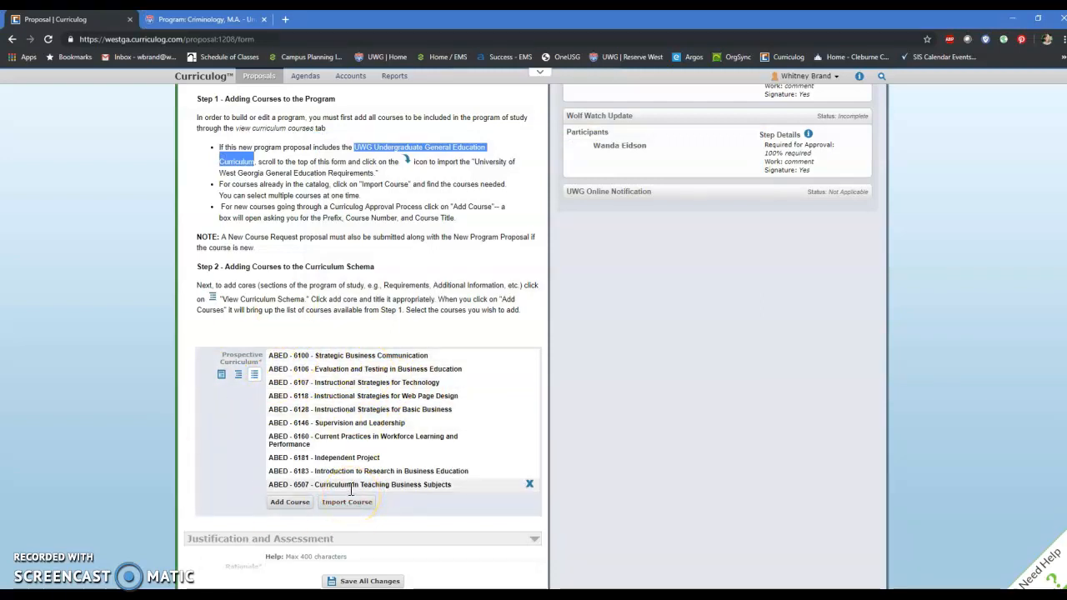
Step: Add a new core to the prospective curriculum's schema and title it Requirements
left_click(238, 375)
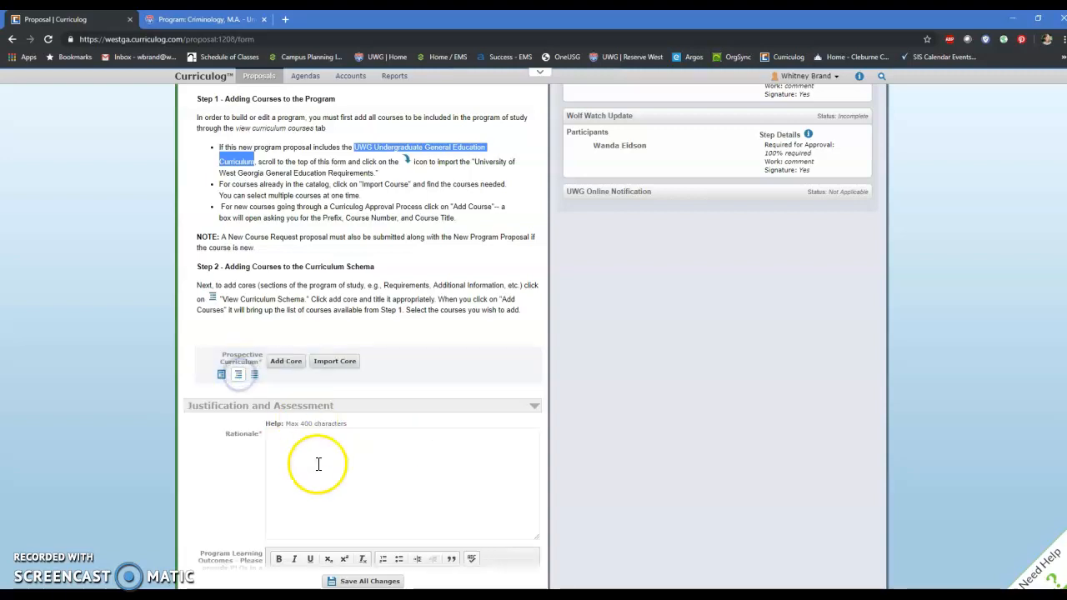
left_click(289, 367)
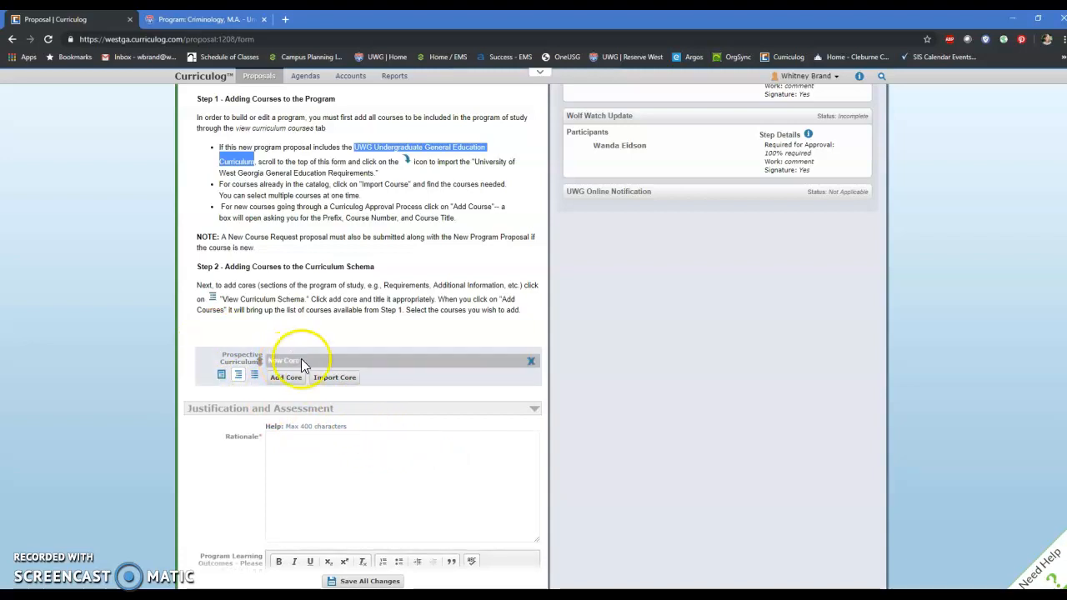
left_click(301, 358)
left_click_drag(317, 388, 253, 399)
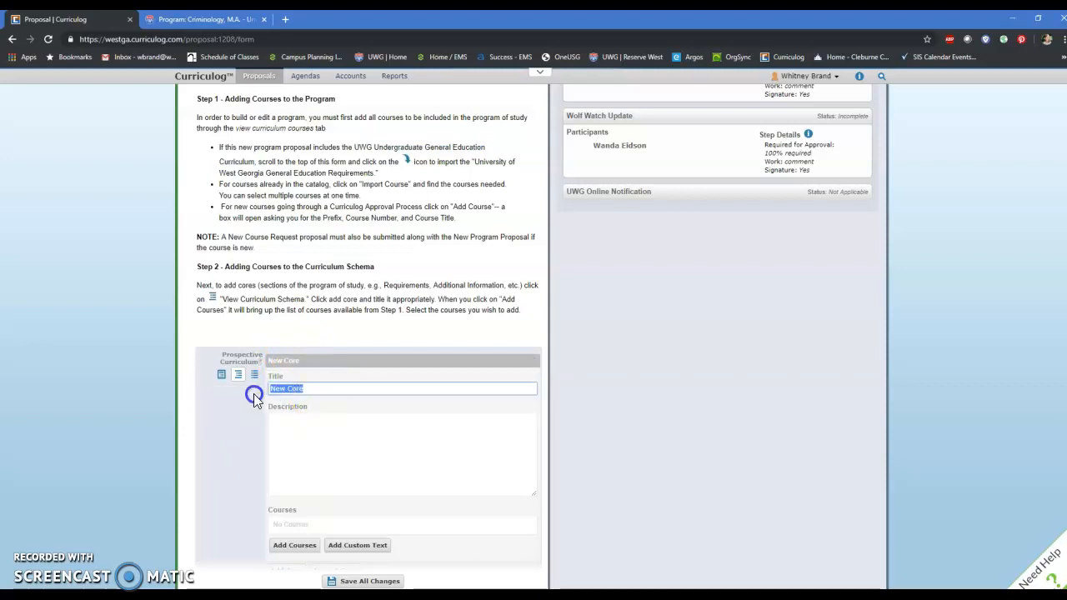
type("Requirements")
Step: Add the courses ABED 6100, 6106, 6107, 6118, 6128, 6146 and 6160 to the Requirements core
left_click(303, 533)
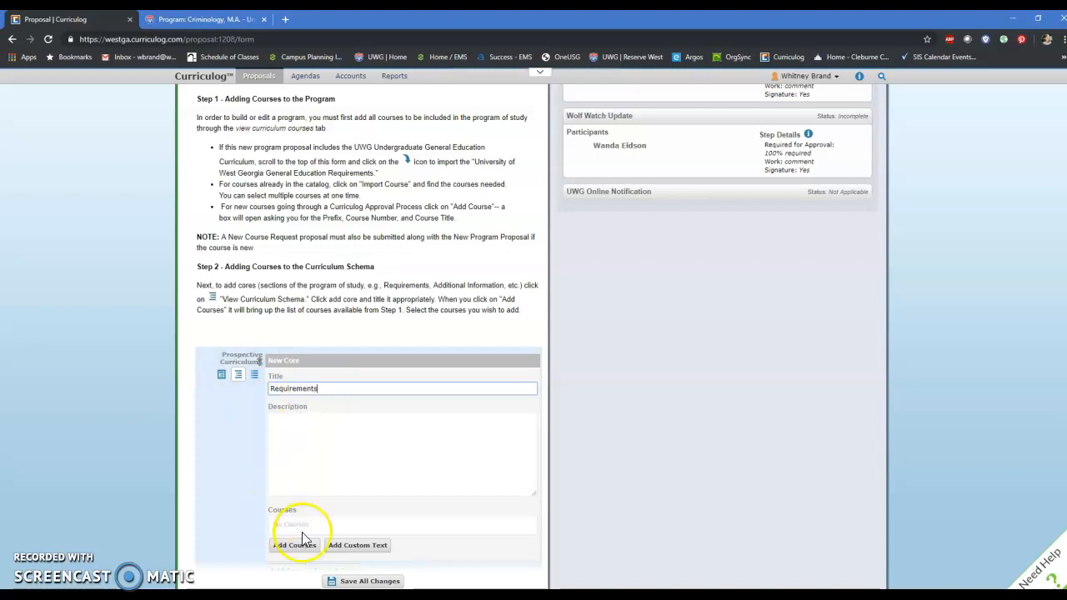
left_click(316, 547)
left_click(310, 548)
left_click_drag(451, 258, 436, 333)
left_click(503, 353)
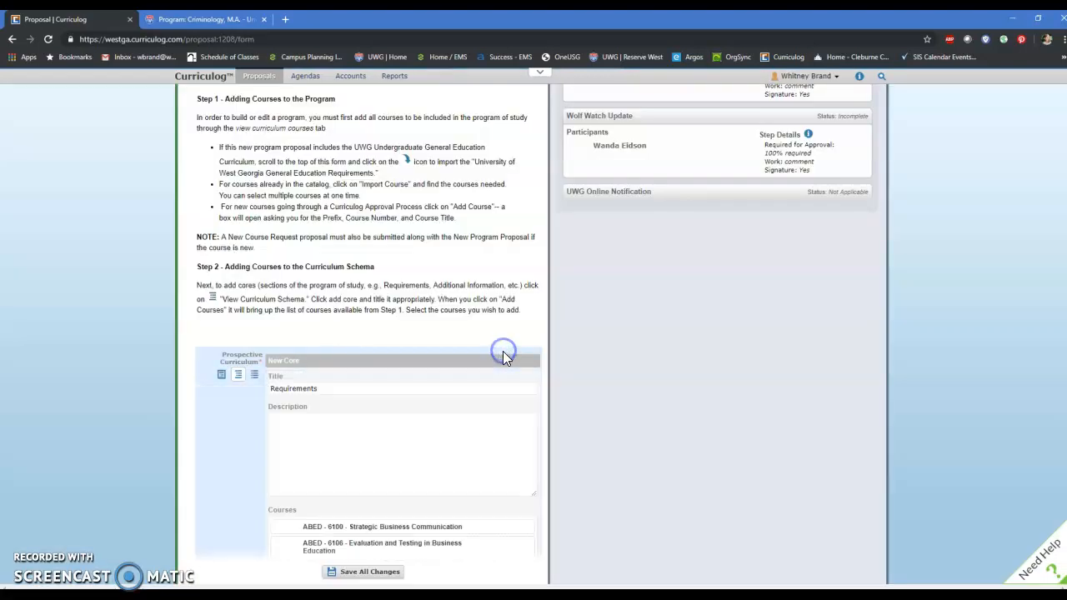
Step: Collapse the Requirements core, add a second core below it, and expand the Requirements core again
scroll(288, 398, "down", 3)
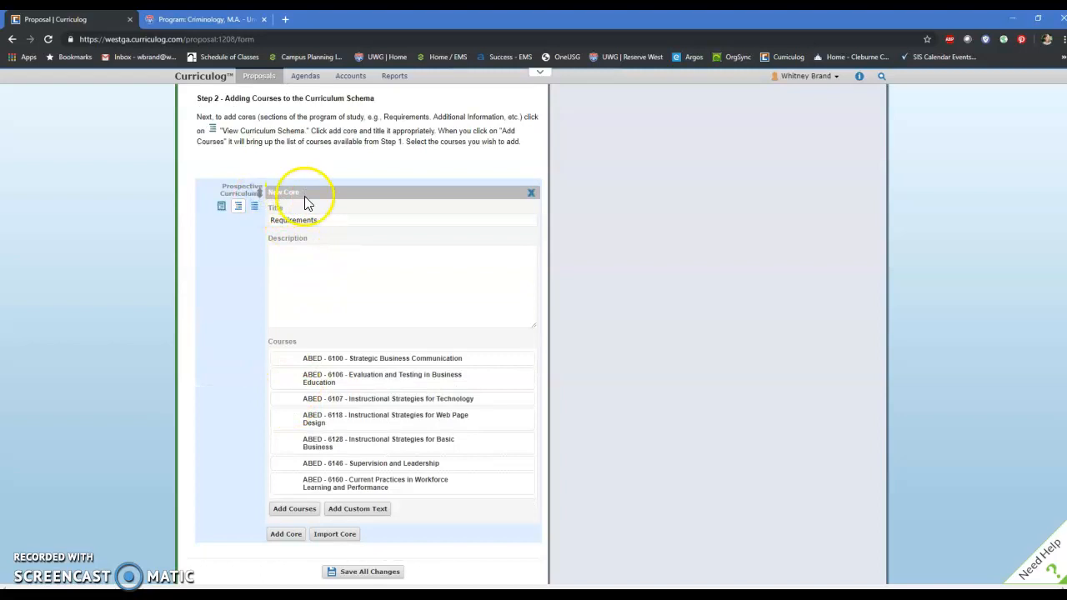
left_click(305, 198)
left_click(298, 215)
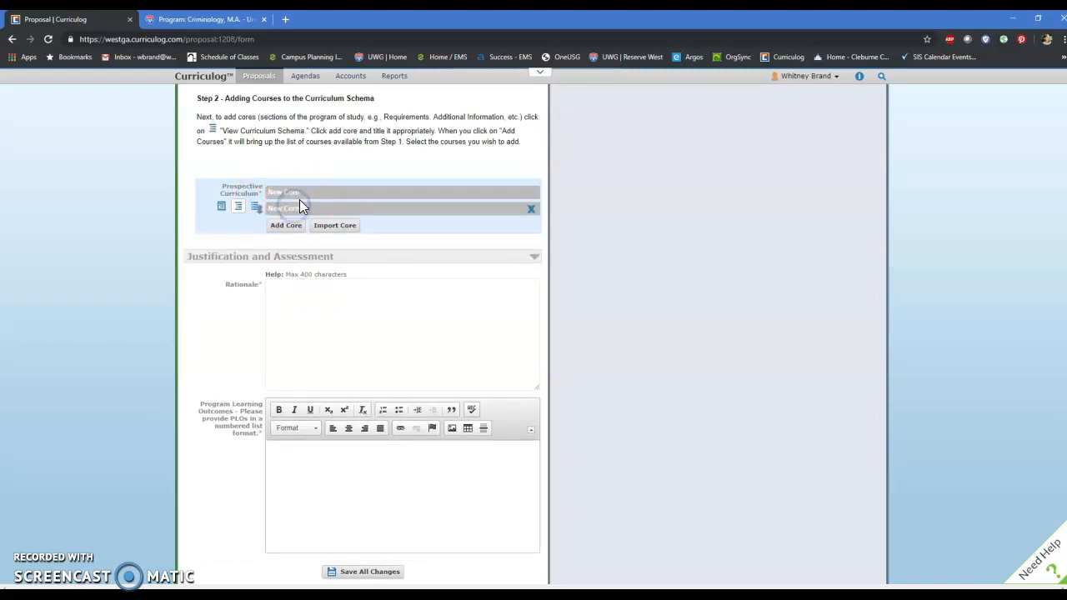
left_click(305, 199)
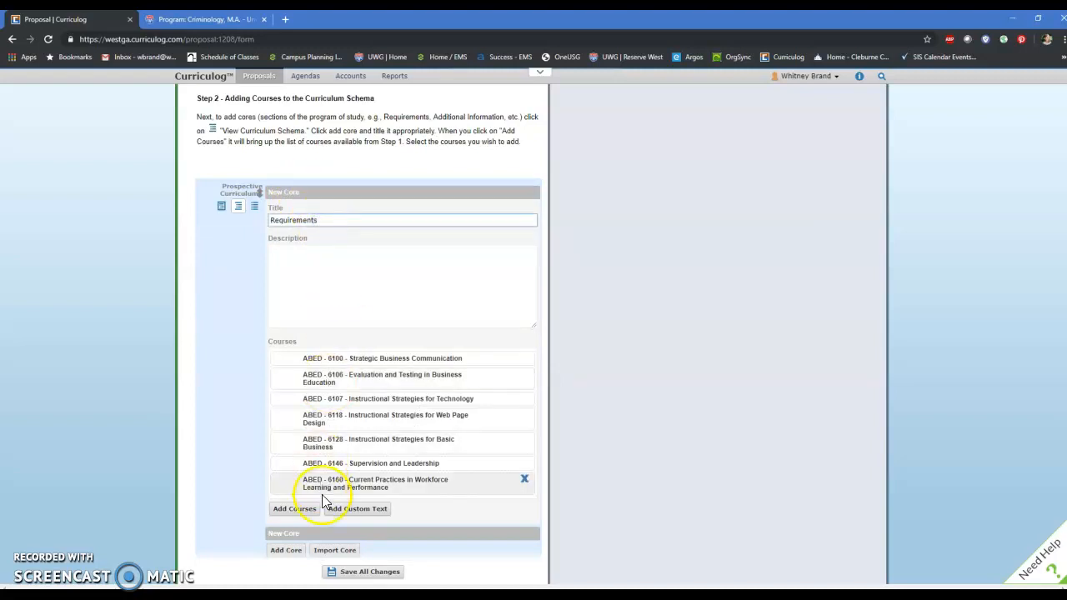
Step: Save all changes to the proposal, including the Requirements core and the new core below it
left_click(319, 282)
left_click(307, 206)
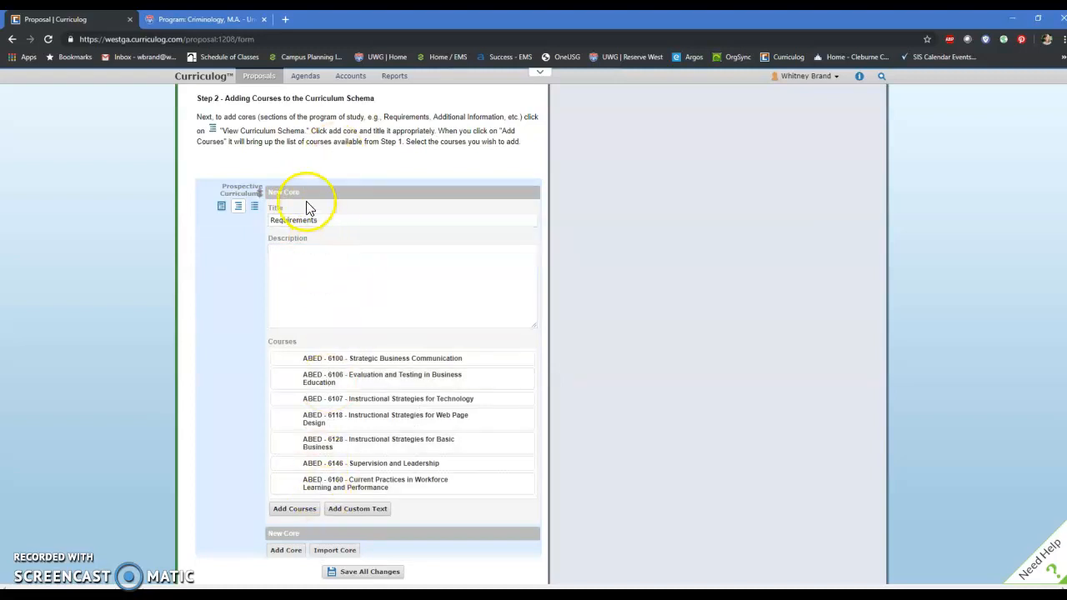
scroll(318, 298, "down", 2)
left_click(299, 423)
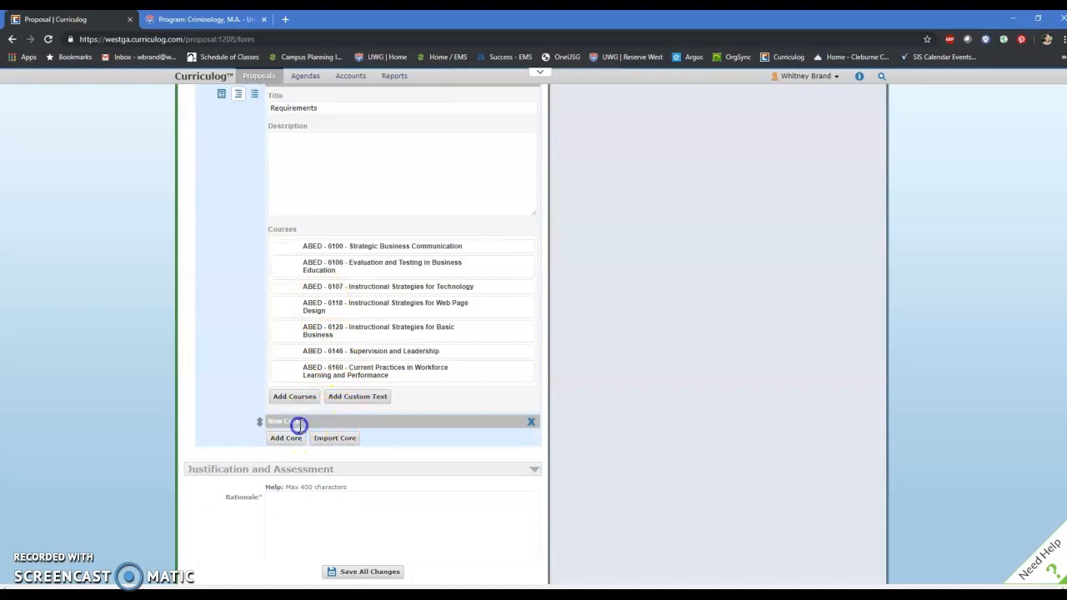
scroll(350, 508, "down", 1)
left_click(370, 573)
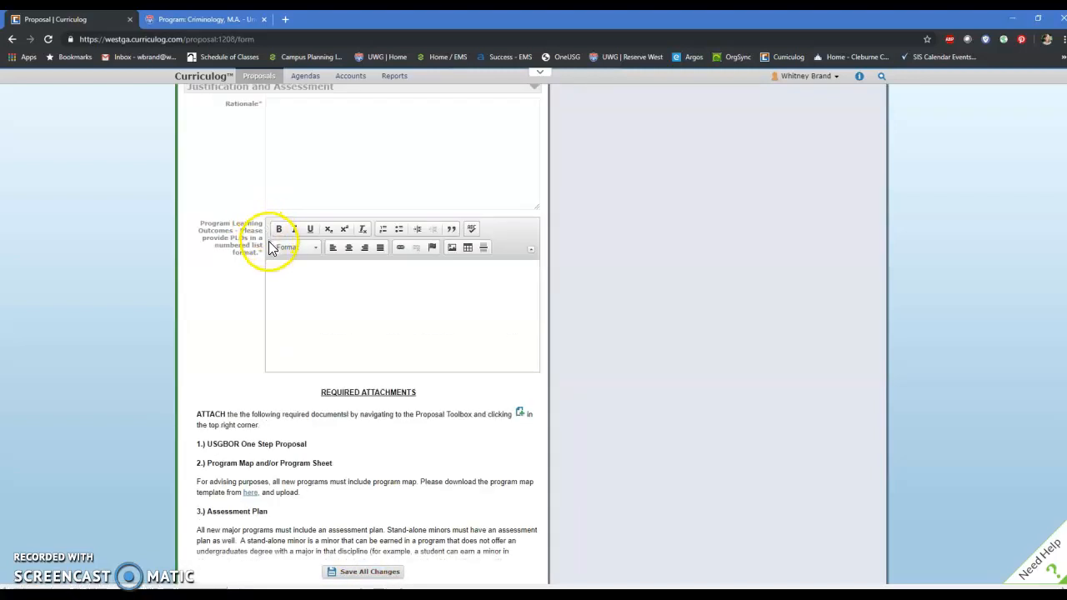
Step: Reopen the curriculum schema of the Prospective Curriculum and expand the untitled core below Requirements
scroll(269, 249, "up", 4)
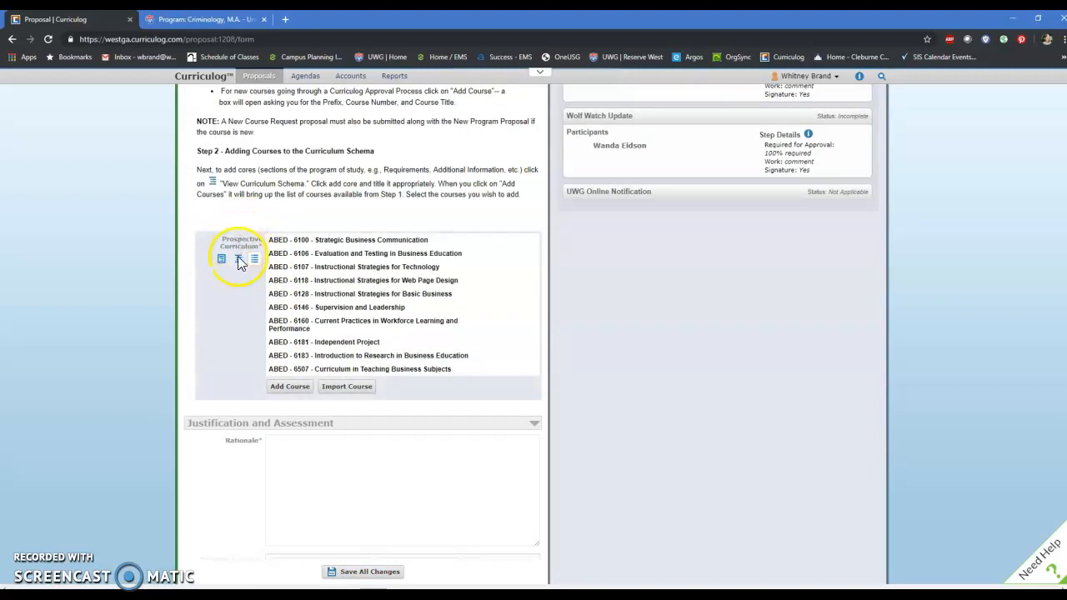
left_click(238, 261)
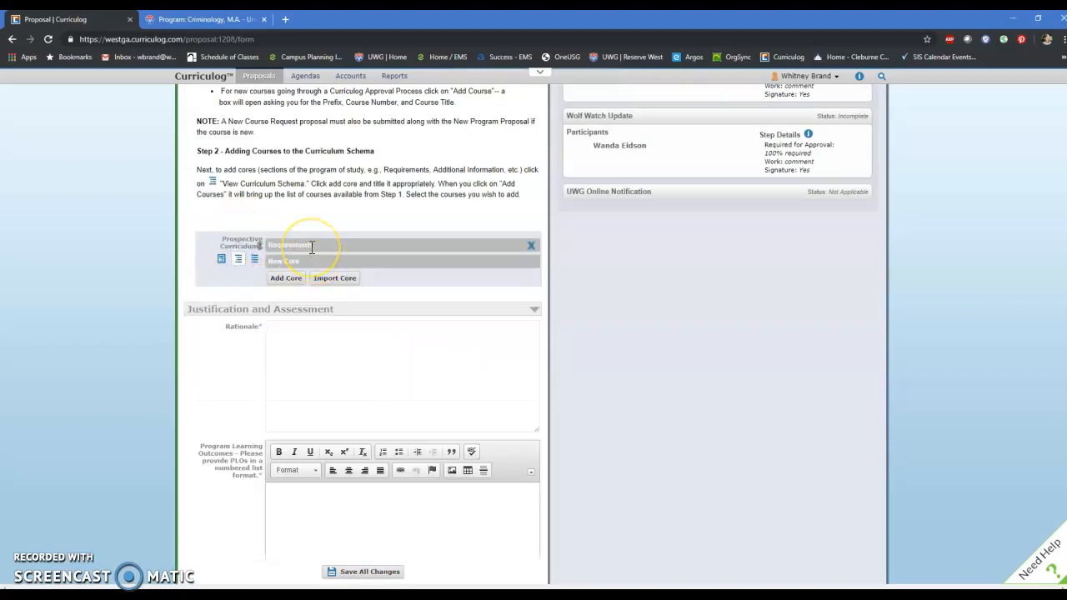
left_click(306, 261)
left_click(309, 289)
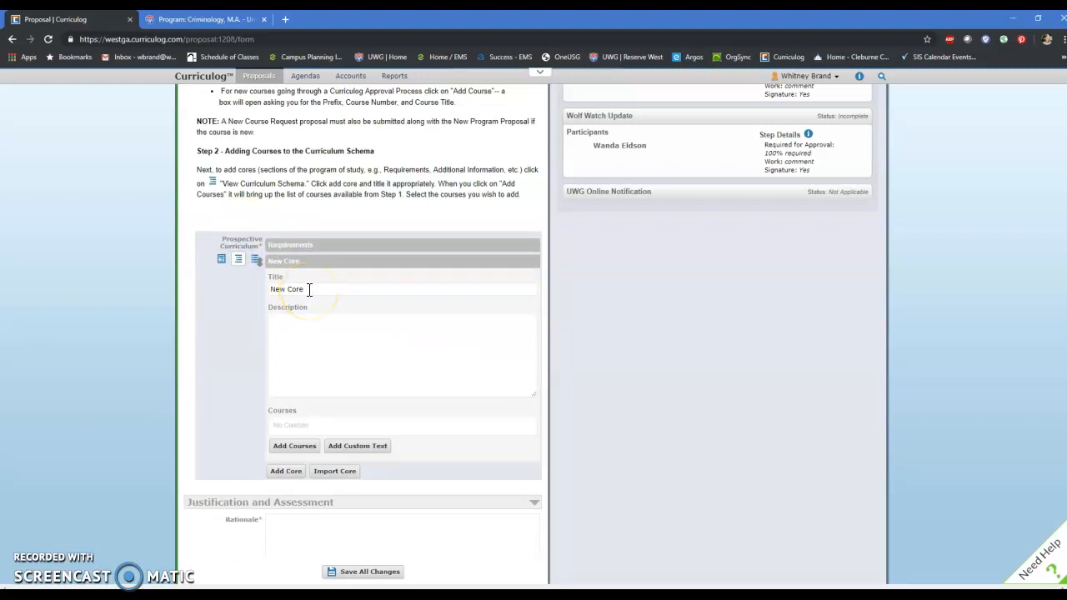
Step: Review the Program Requirements sections on the Criminology, M.A. catalog page, then return to the Curriculog proposal
left_click(204, 19)
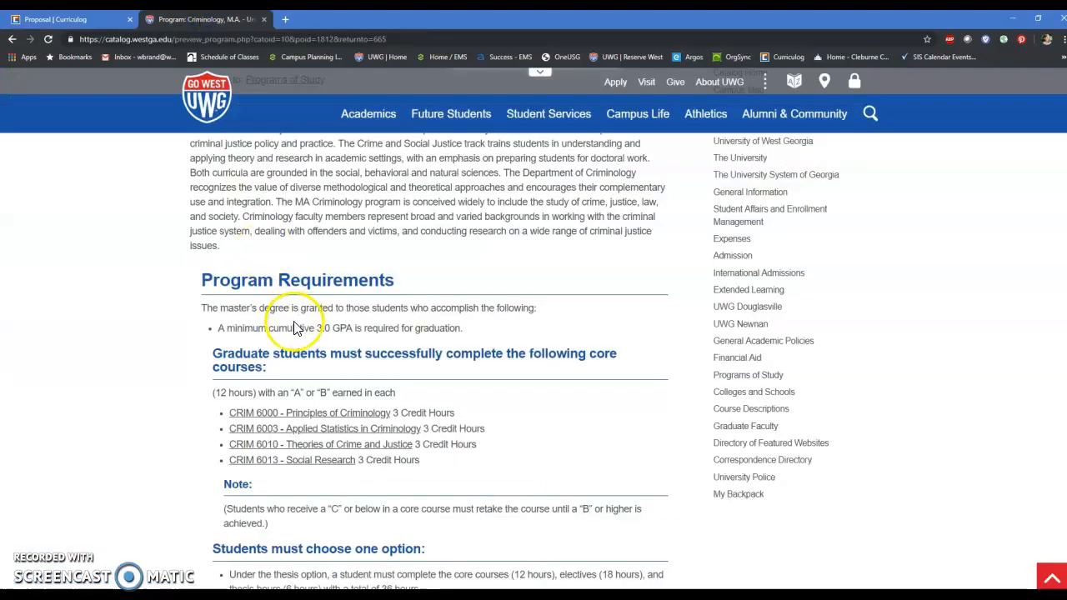
scroll(295, 325, "down", 3)
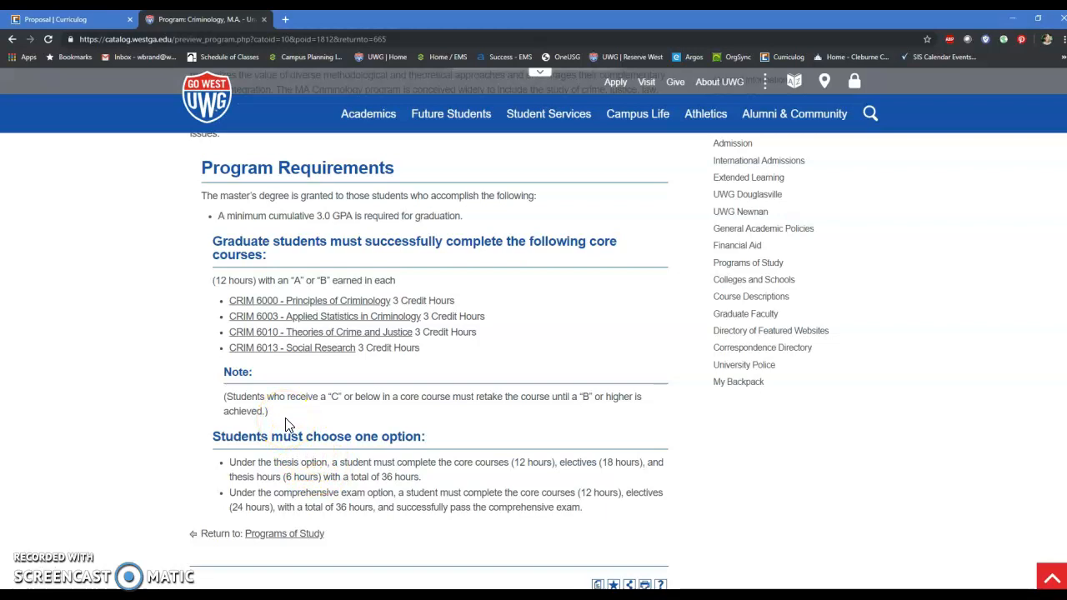
left_click(98, 20)
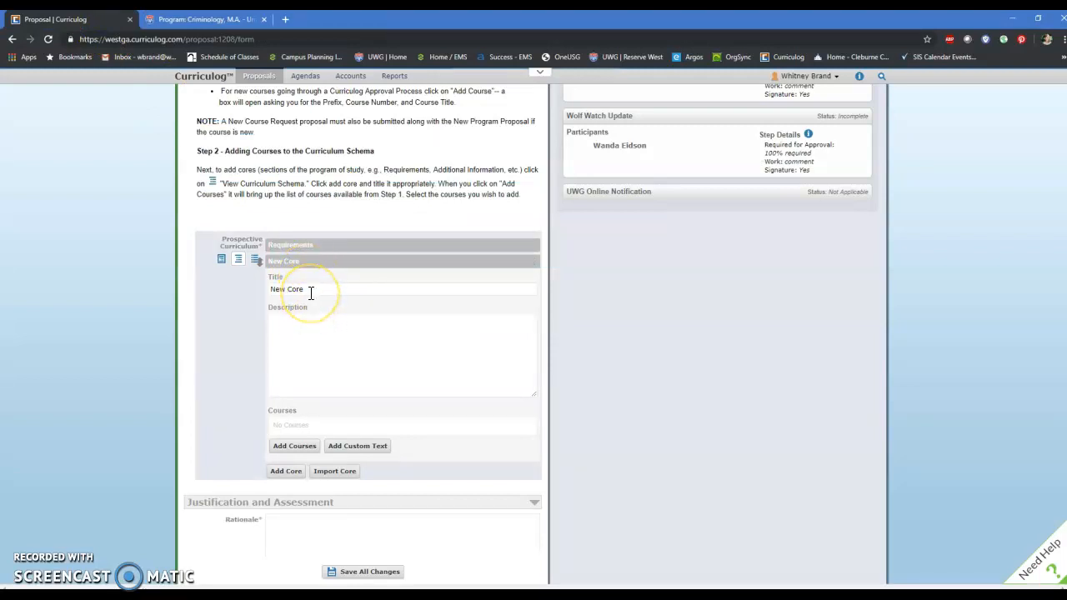
Step: Title the second core Additional Information and place the cursor in its empty description
scroll(297, 431, "down", 1)
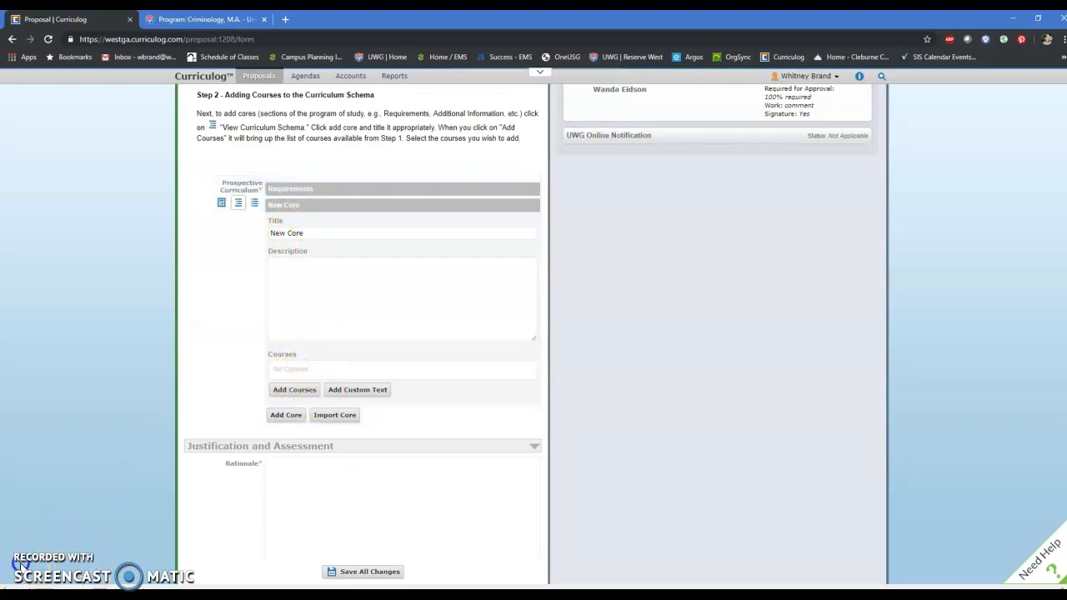
left_click_drag(341, 234, 280, 234)
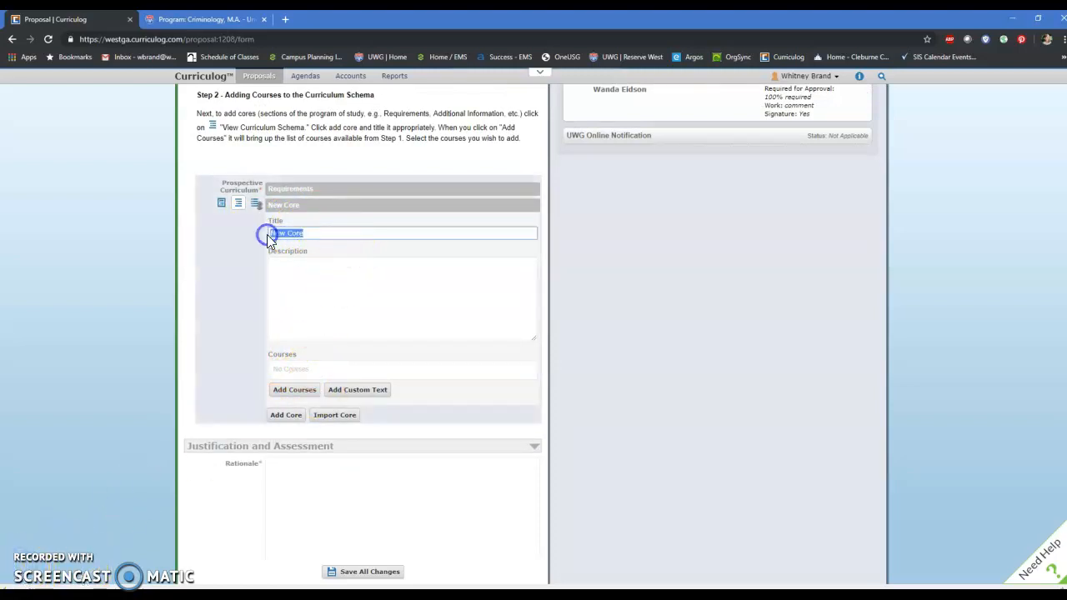
left_click(313, 298)
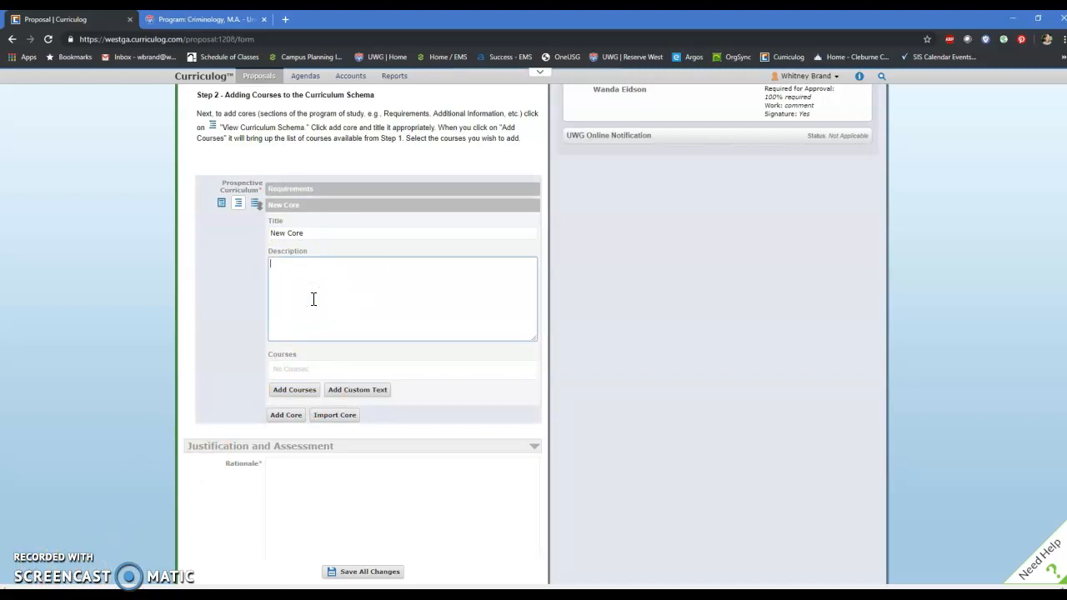
left_click(302, 222)
left_click_drag(314, 231, 220, 232)
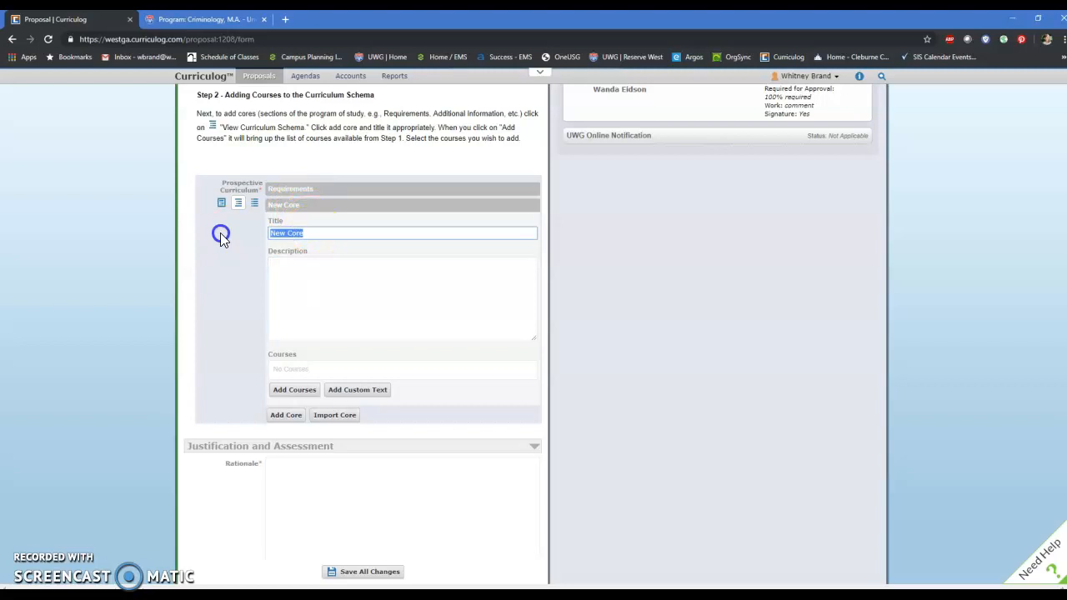
type("Additional Information")
left_click(344, 303)
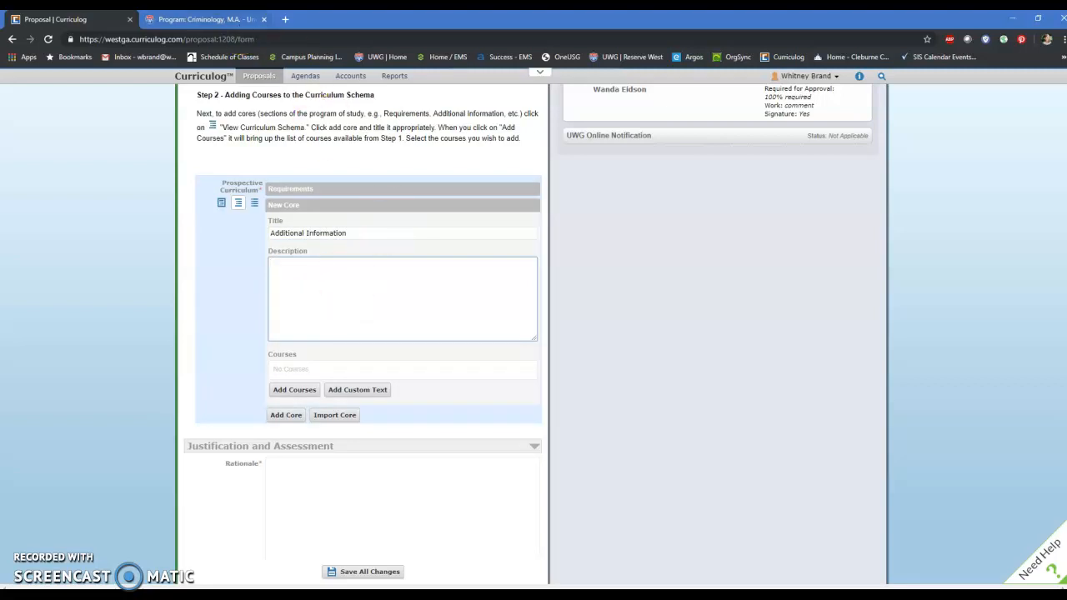
Step: Examine the "Students must choose one option:" heading and its bullets on the catalog page, then return to the proposal
left_click(205, 19)
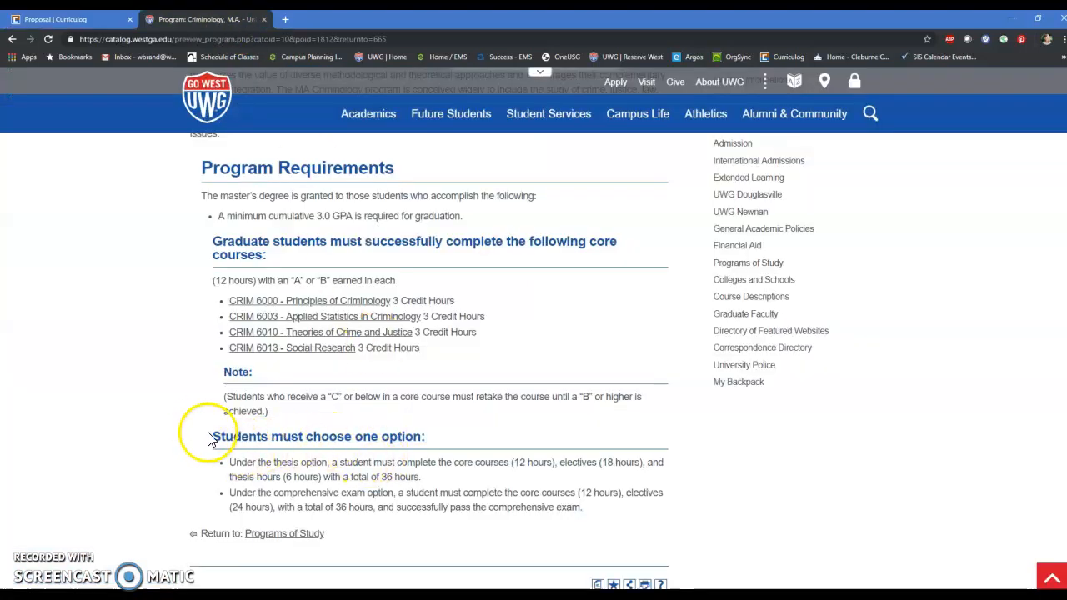
left_click_drag(209, 434, 443, 439)
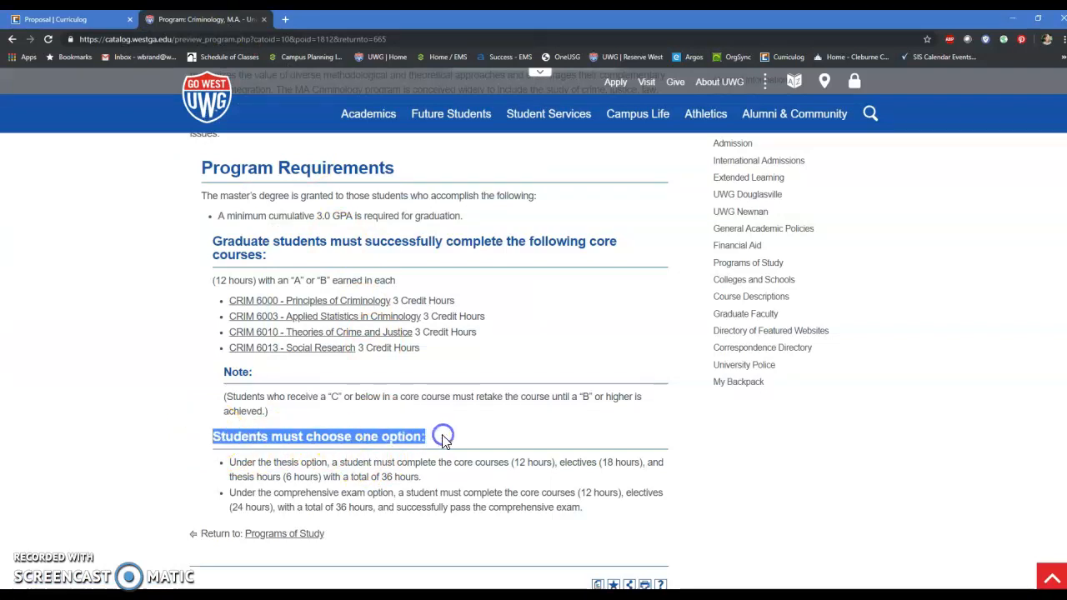
left_click(224, 460)
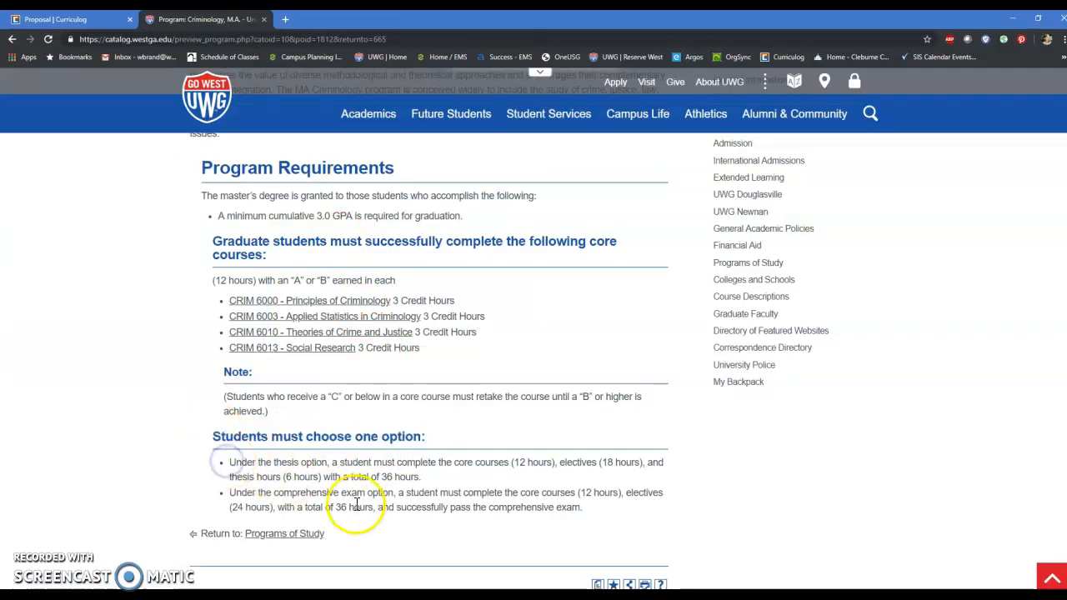
left_click(33, 20)
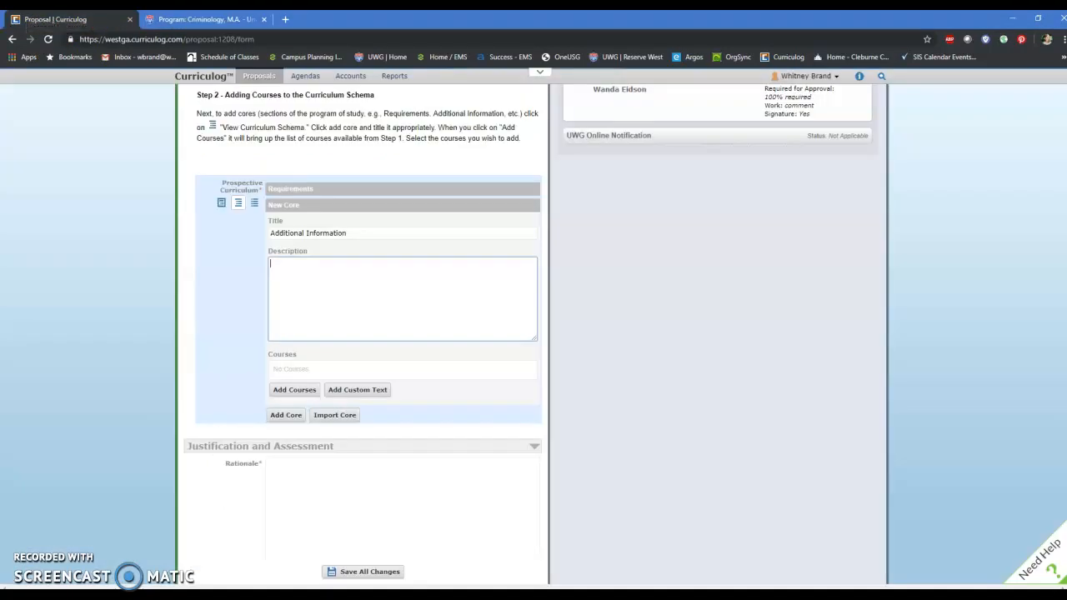
Step: Show the Prospective Curriculum as a course list and go back to the General Information section of the proposal
scroll(266, 367, "down", 2)
scroll(271, 341, "up", 2)
left_click(254, 203)
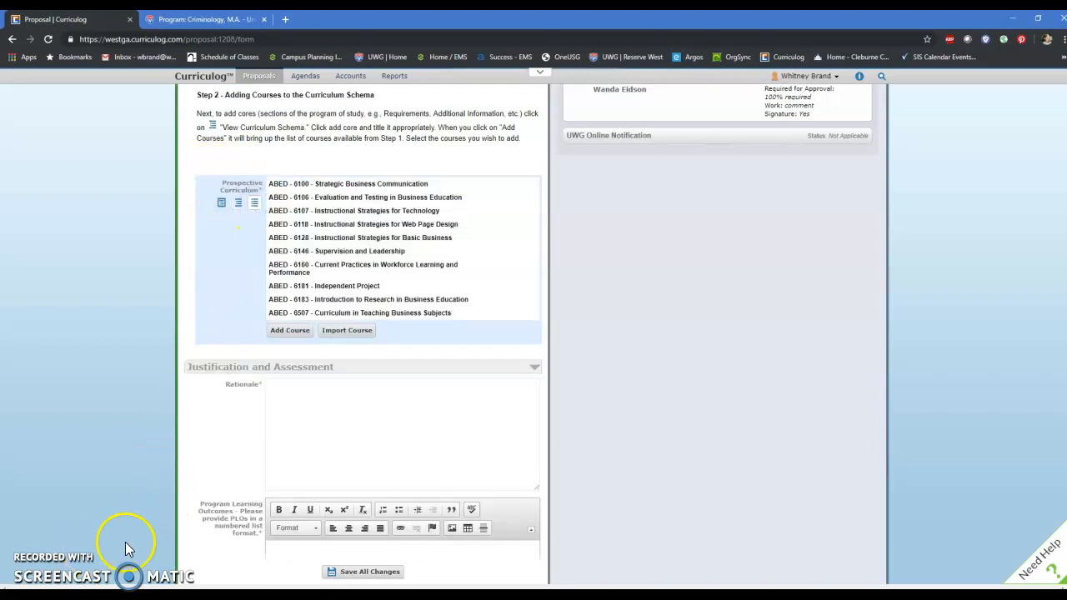
scroll(375, 485, "up", 5)
scroll(375, 485, "up", 5)
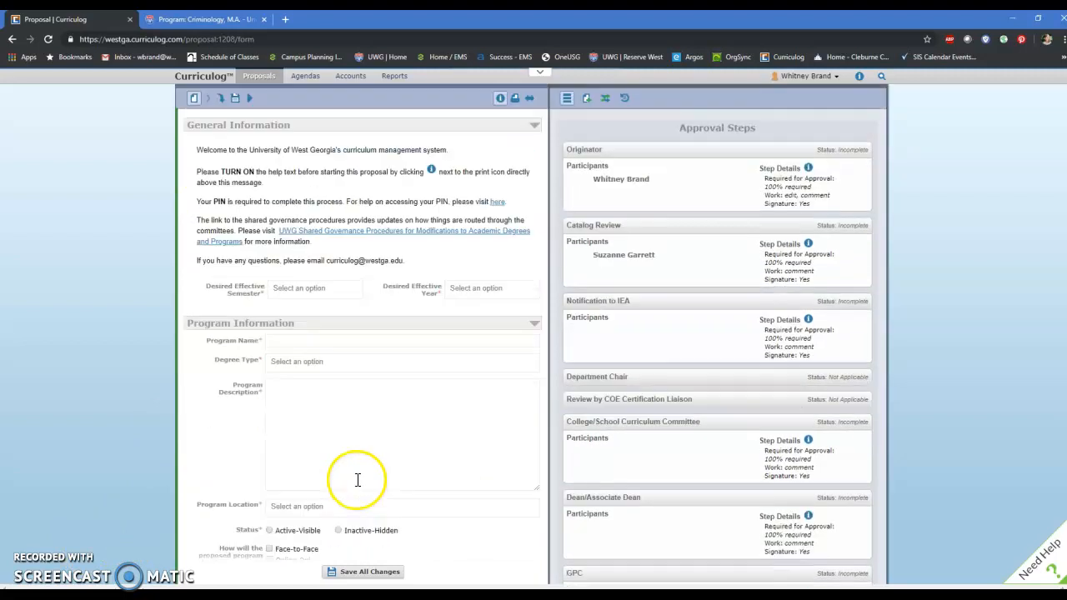